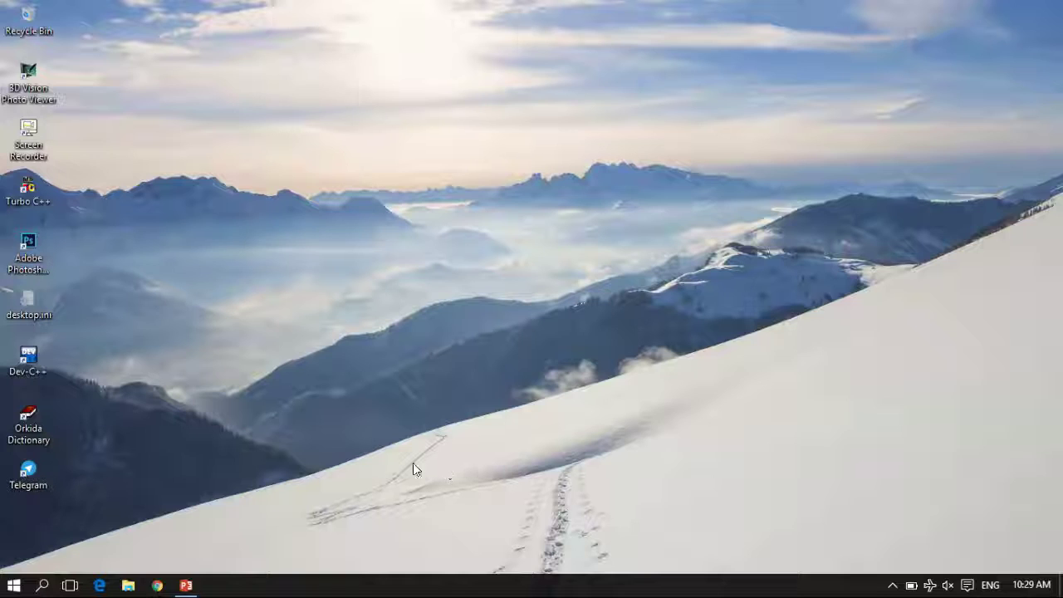
Step: Switch to the PowerPoint presentation, show slide 1 "Alt + Double Click", and minimize the window to return to the desktop
{"action": "left_click", "coordinate": [190, 586]}
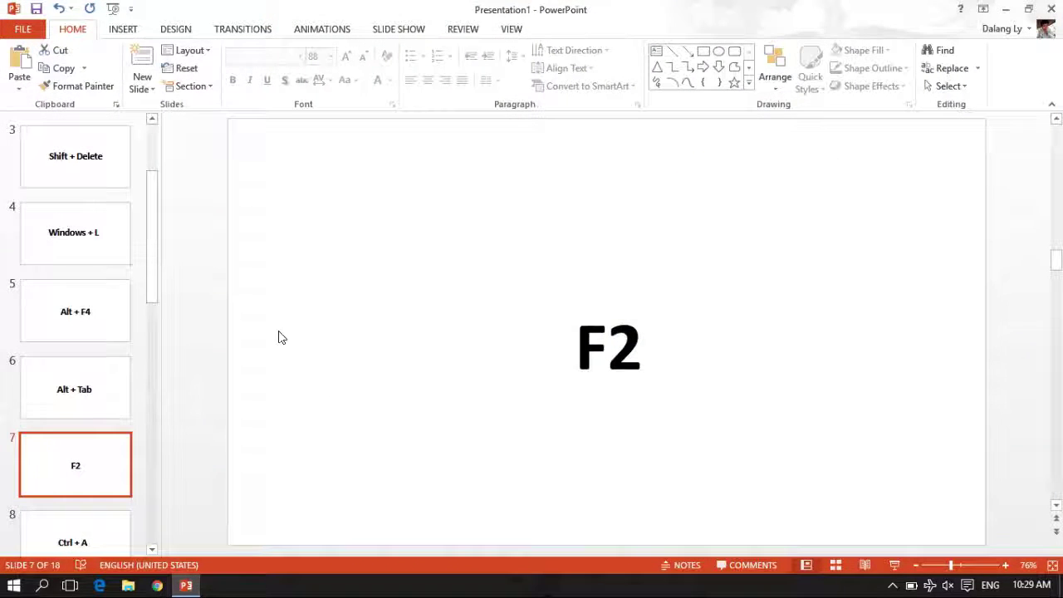
{"action": "scroll", "coordinate": [59, 209], "scroll_direction": "up", "scroll_amount": 2}
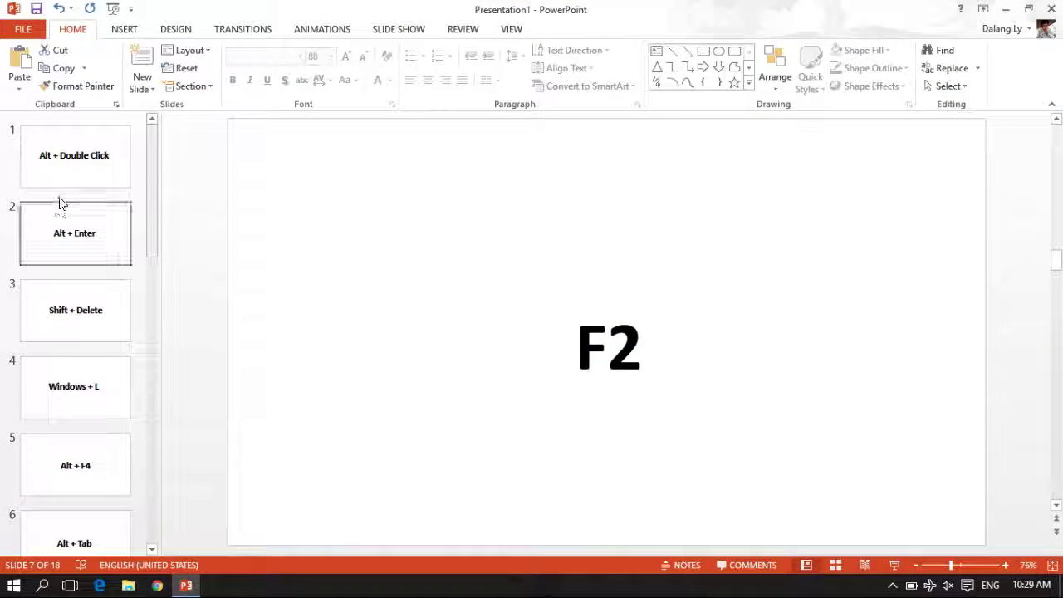
{"action": "left_click", "coordinate": [69, 172]}
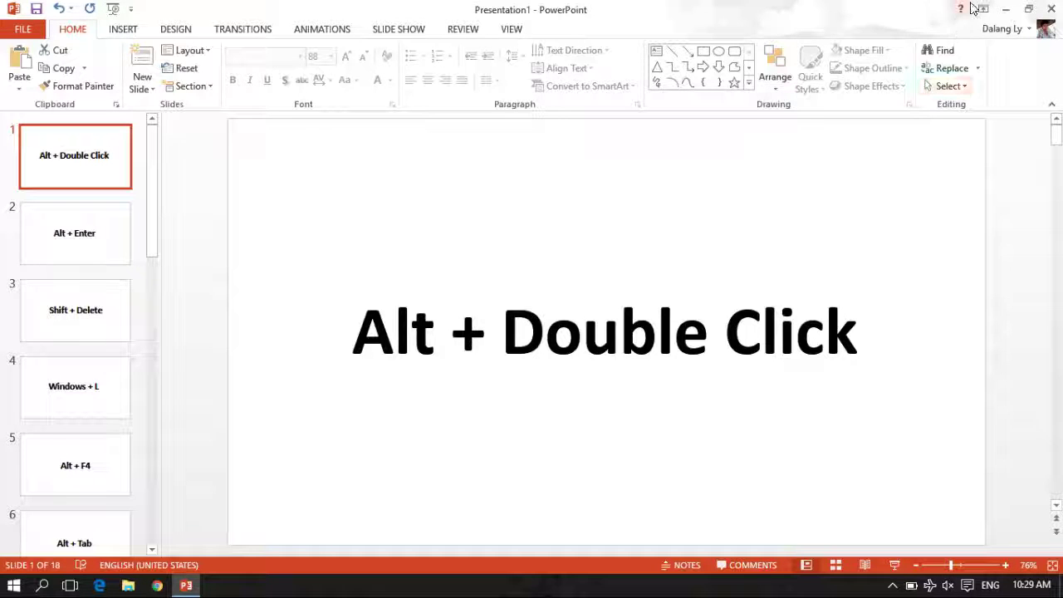
{"action": "left_click", "coordinate": [1006, 9]}
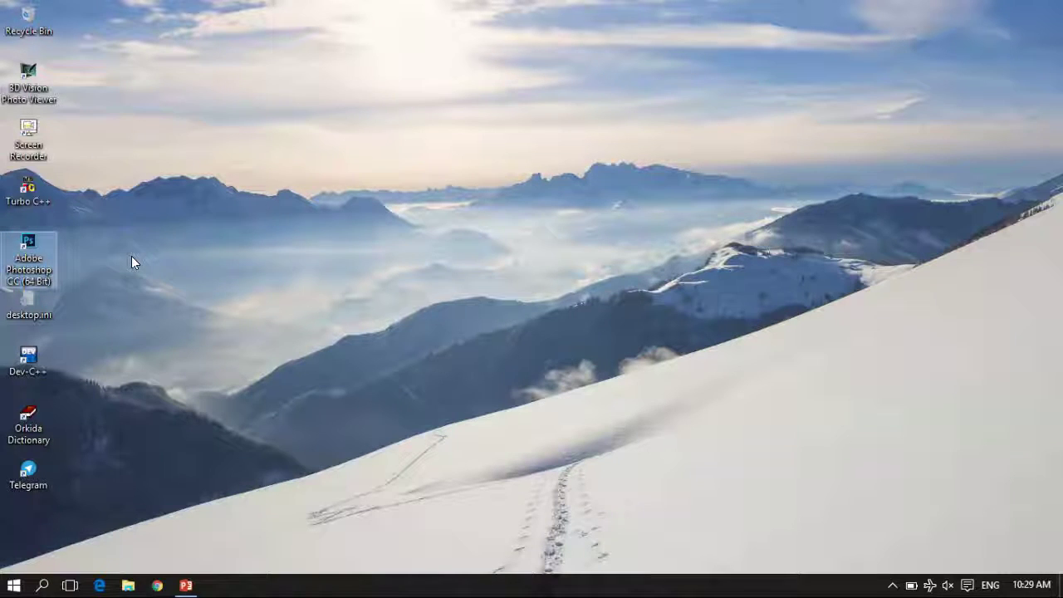
Step: View the Adobe Photoshop CC desktop shortcut's properties, including its General details, then close, reopen and close them again
{"action": "double_click", "coordinate": [45, 263], "text": "alt"}
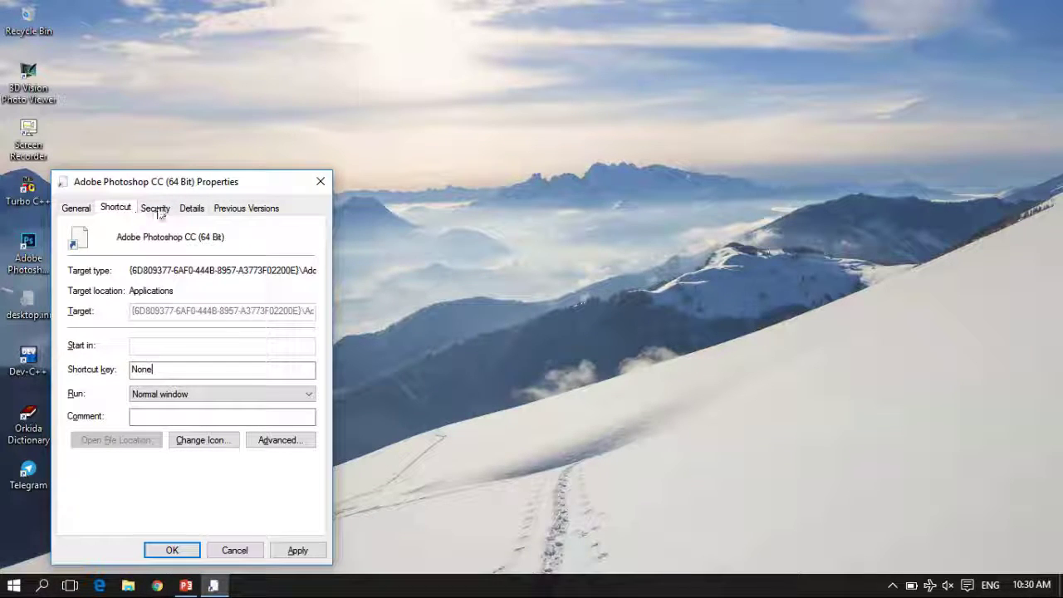
{"action": "left_click", "coordinate": [76, 209]}
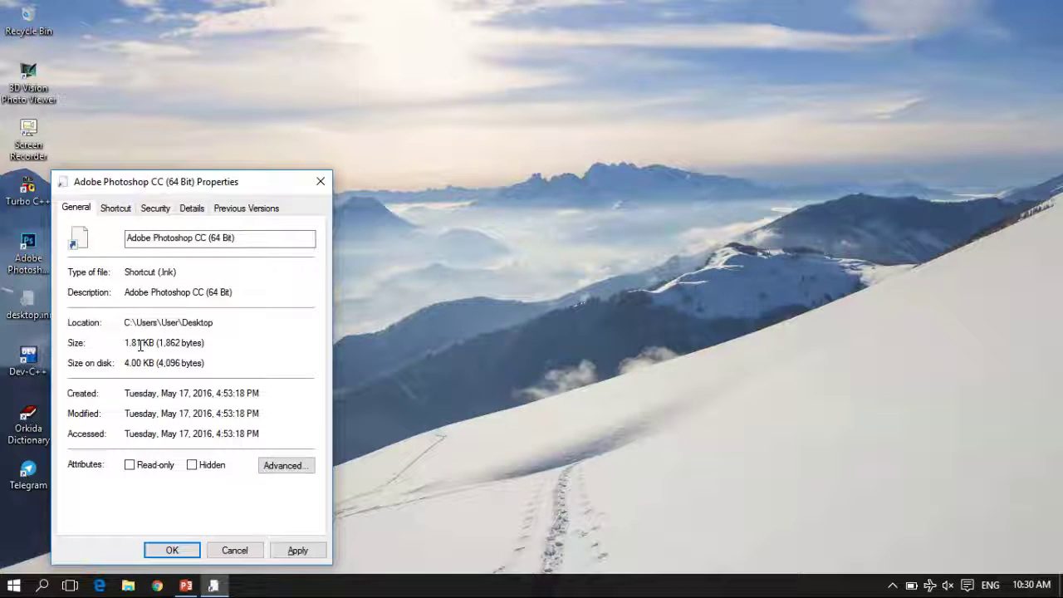
{"action": "left_click", "coordinate": [316, 183]}
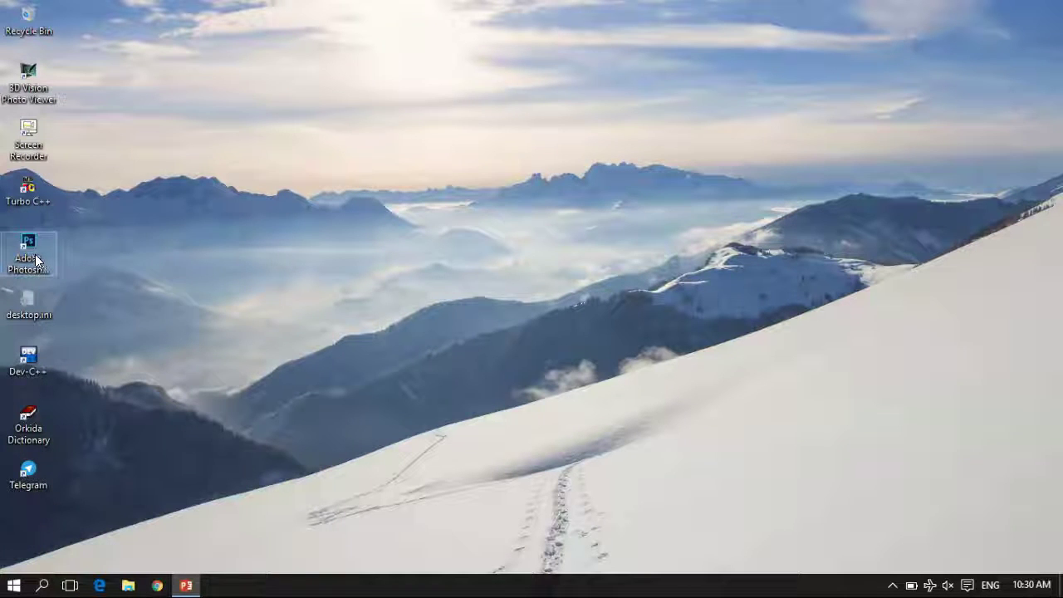
{"action": "right_click", "coordinate": [35, 254]}
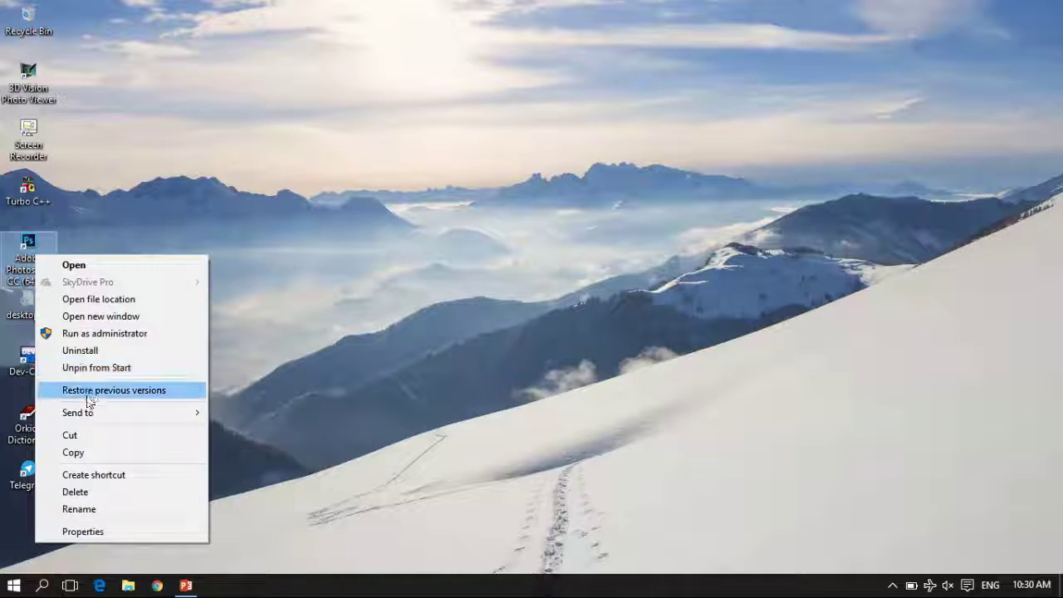
{"action": "left_click", "coordinate": [93, 533]}
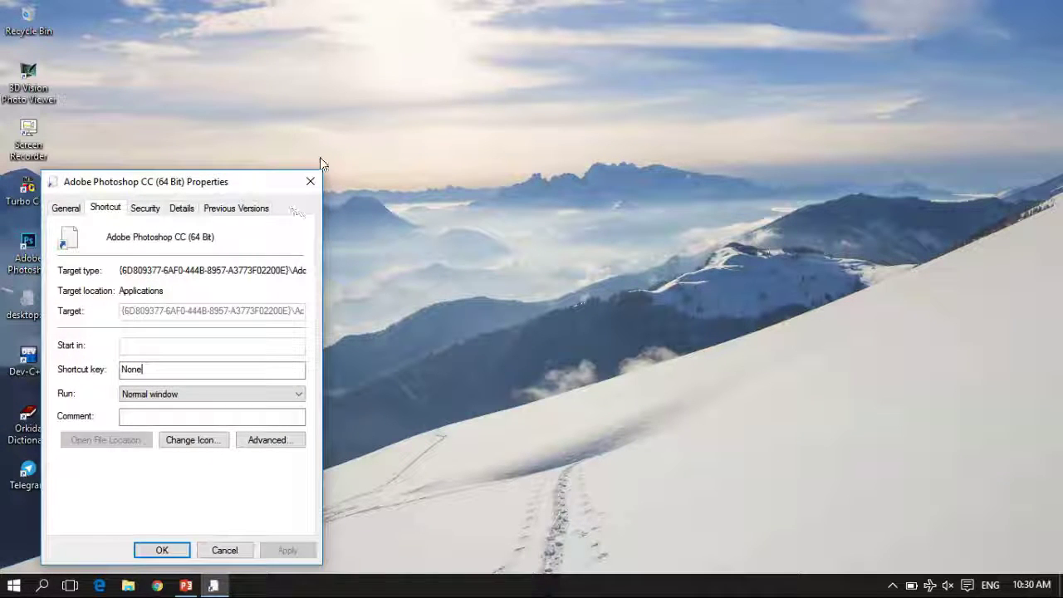
{"action": "left_click", "coordinate": [312, 182]}
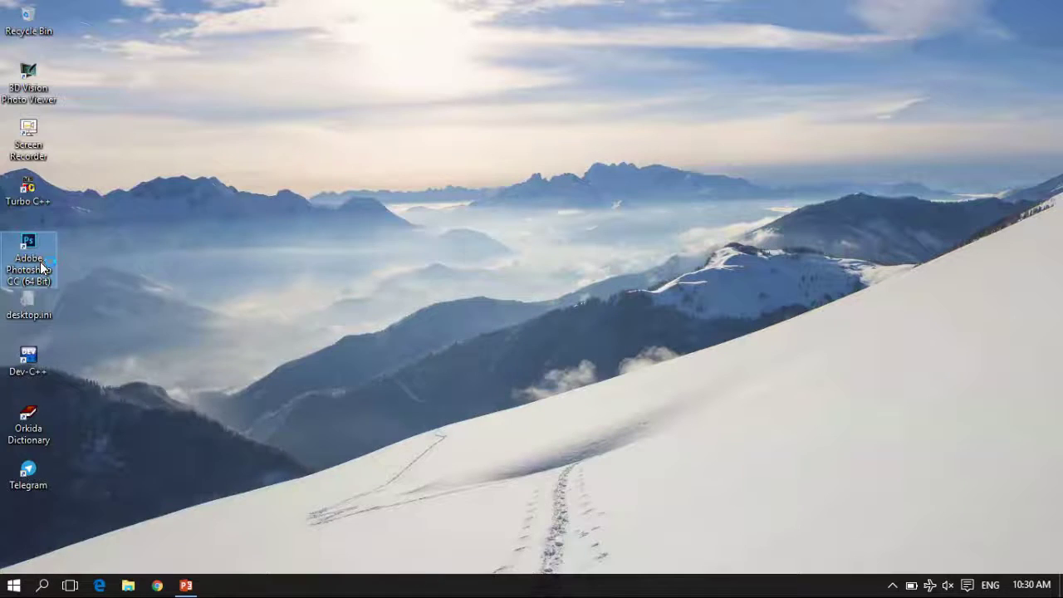
{"action": "key", "text": "super"}
{"action": "left_click", "coordinate": [242, 83]}
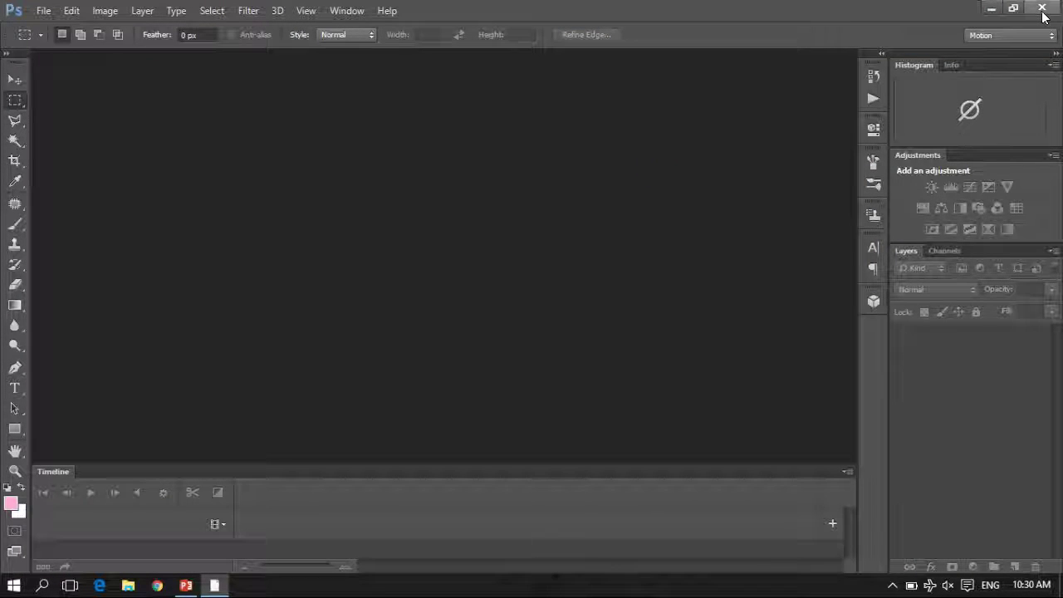
{"action": "left_click", "coordinate": [1042, 10]}
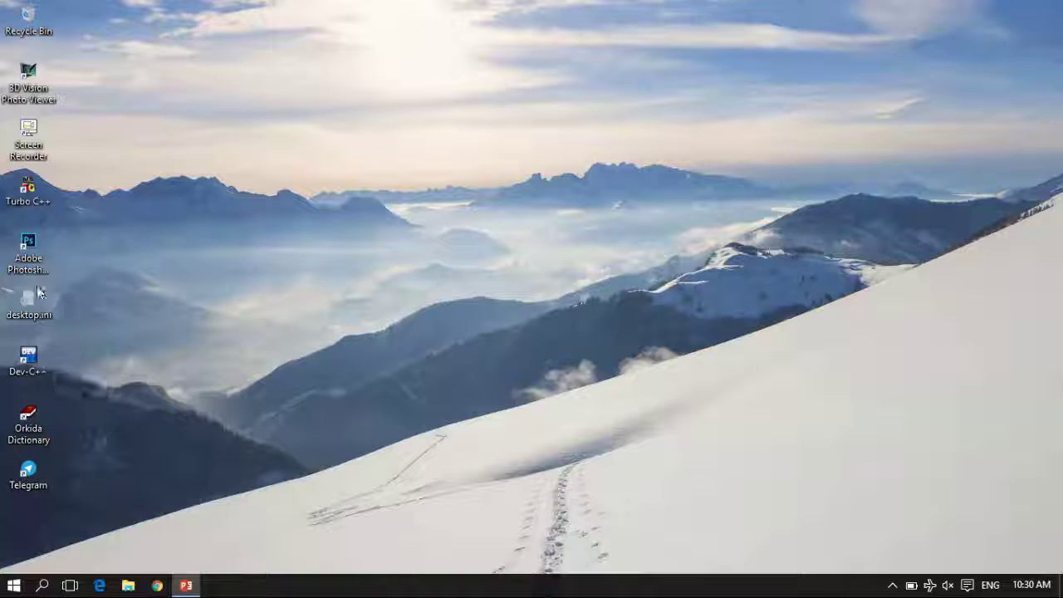
Step: Select the Adobe Photoshop CC desktop shortcut and open and close its properties twice in a row
{"action": "left_click", "coordinate": [36, 260]}
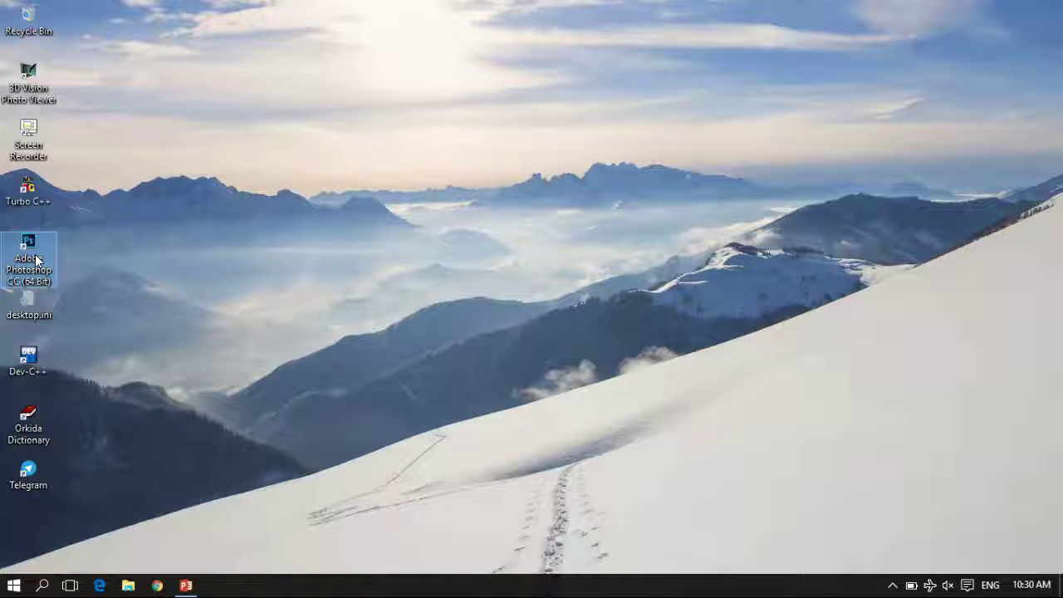
{"action": "key", "text": "alt+Return"}
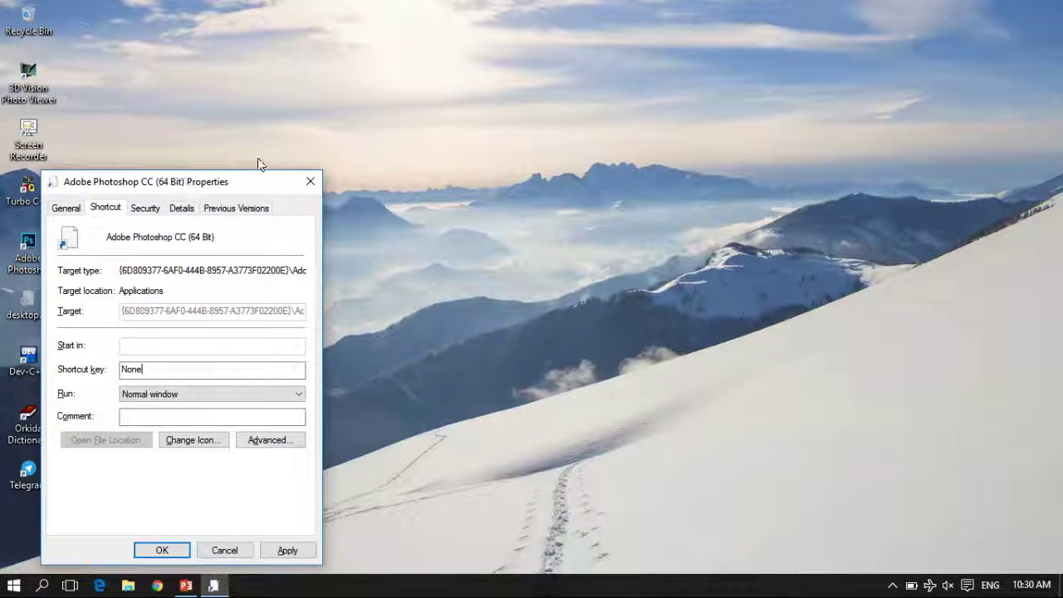
{"action": "left_click", "coordinate": [316, 180]}
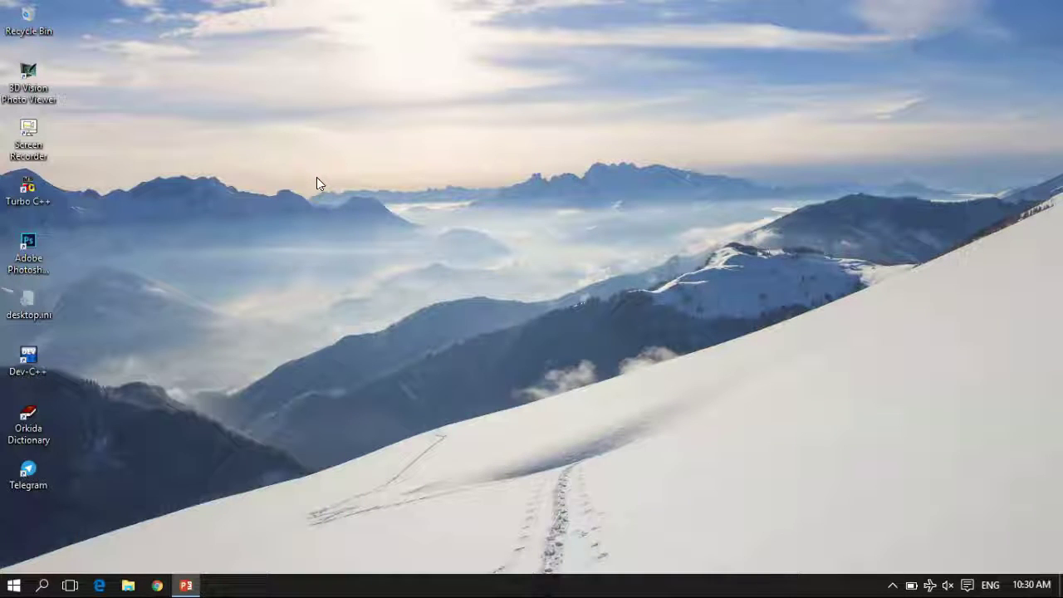
{"action": "left_click", "coordinate": [34, 260]}
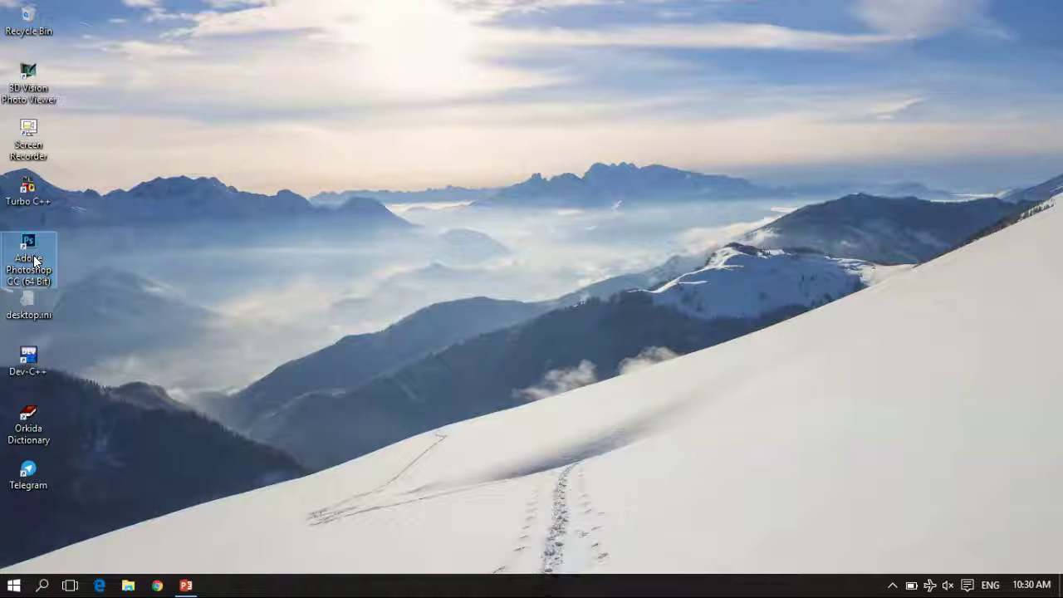
{"action": "key", "text": "alt+Return"}
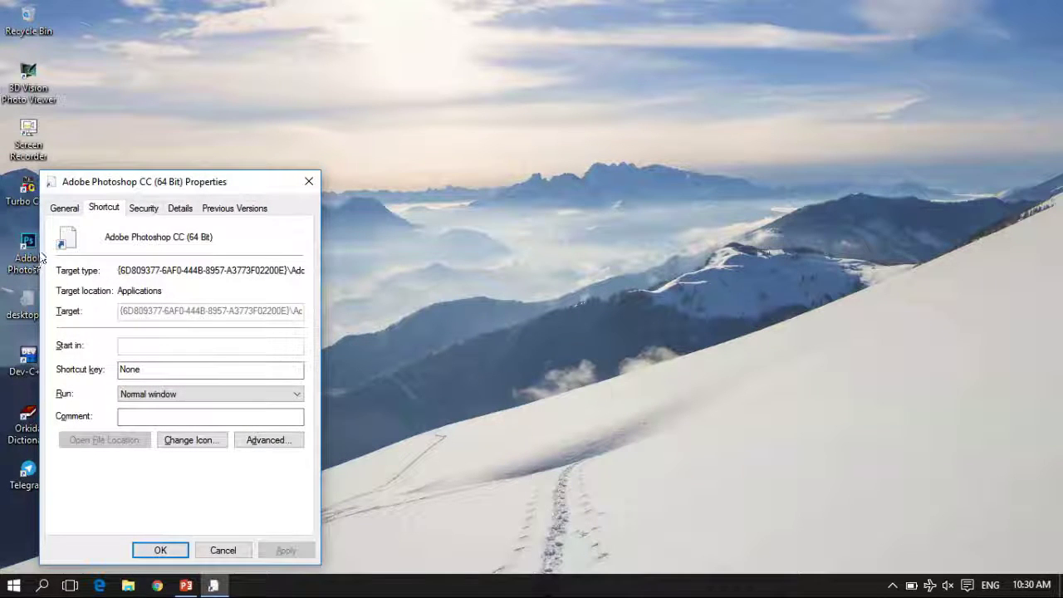
{"action": "left_click", "coordinate": [308, 183]}
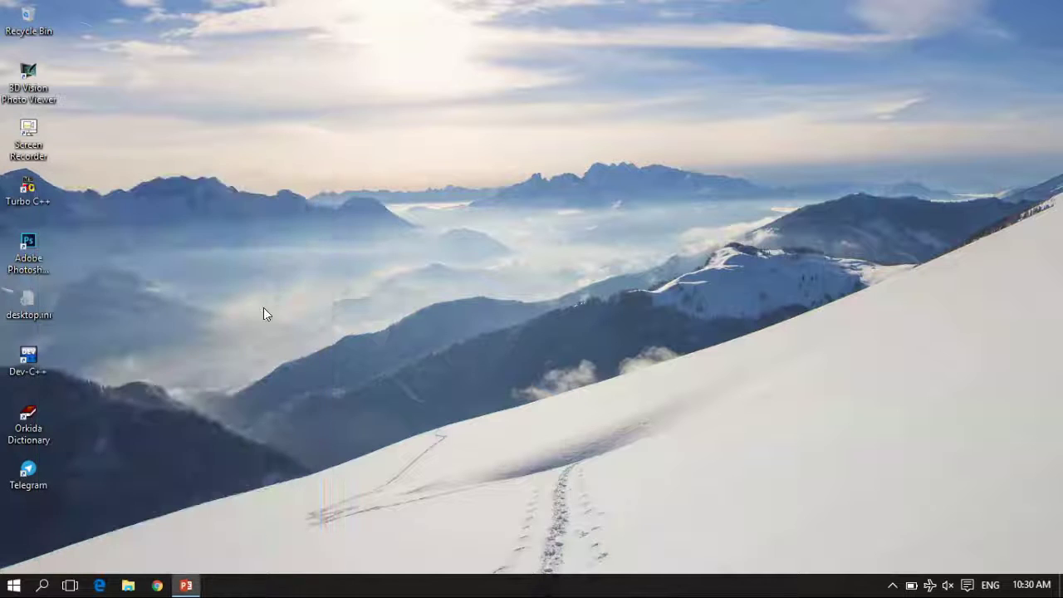
Step: Switch to the PowerPoint presentation, show slide 3 "Shift + Delete", and minimize the window
{"action": "left_click", "coordinate": [186, 587]}
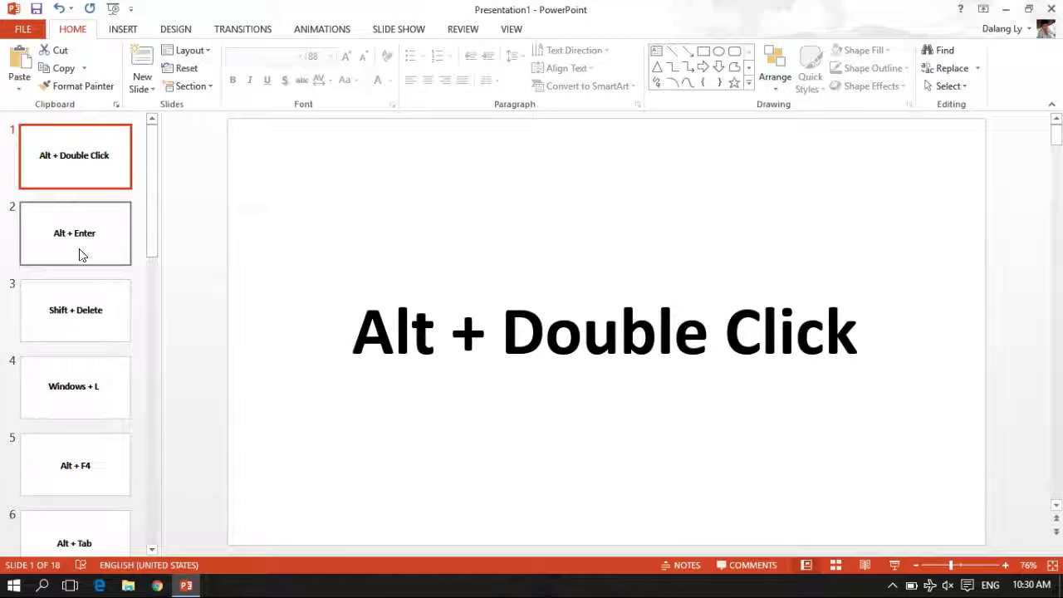
{"action": "left_click", "coordinate": [78, 321]}
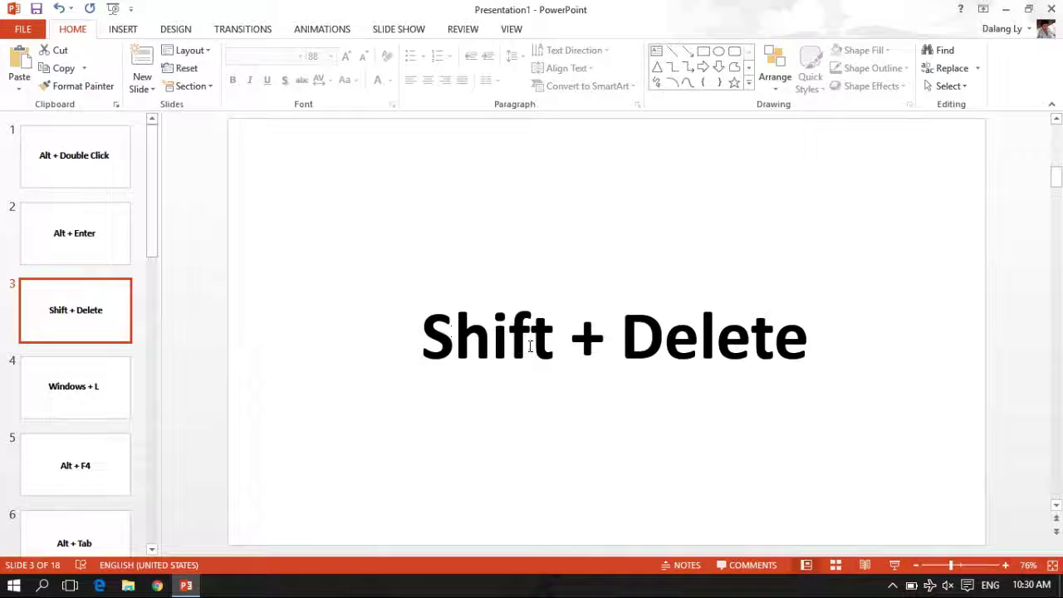
{"action": "left_click", "coordinate": [1007, 10]}
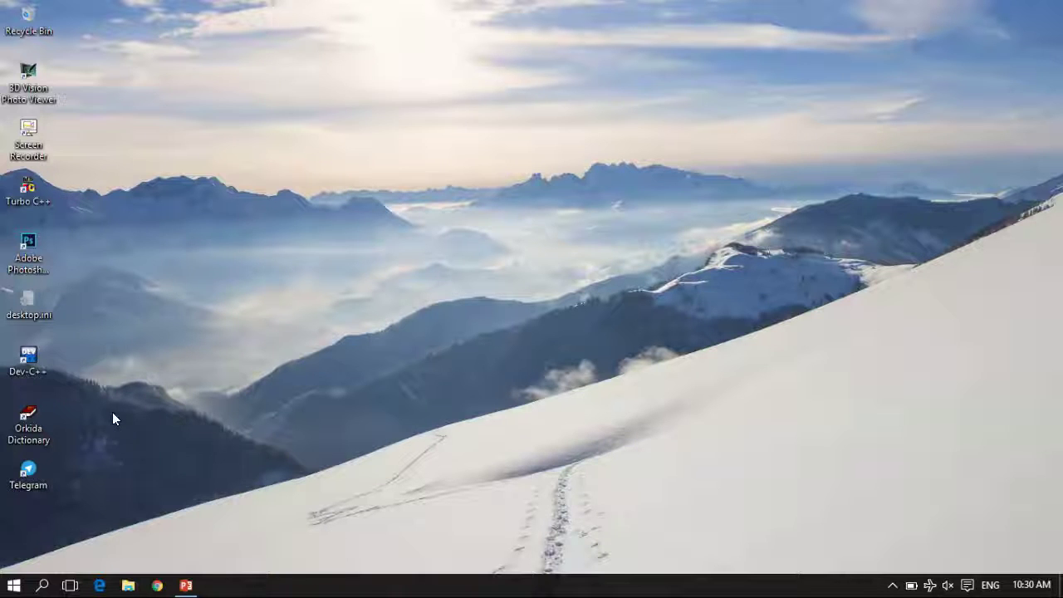
Step: Permanently delete the Orkida Dictionary shortcut from the desktop, checking the Recycle Bin's contents before and after
{"action": "double_click", "coordinate": [38, 29]}
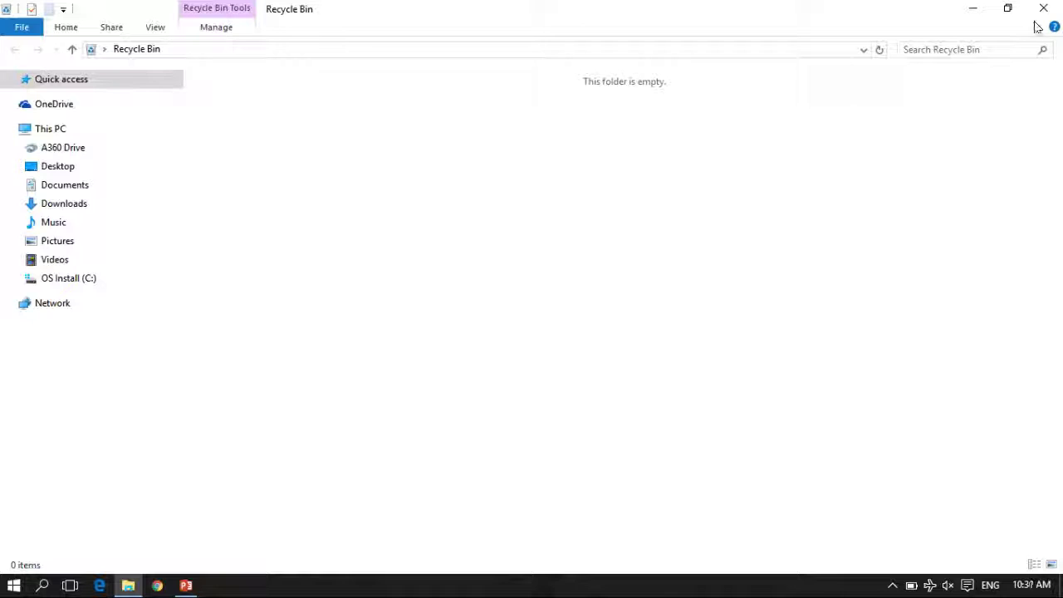
{"action": "left_click", "coordinate": [1048, 8]}
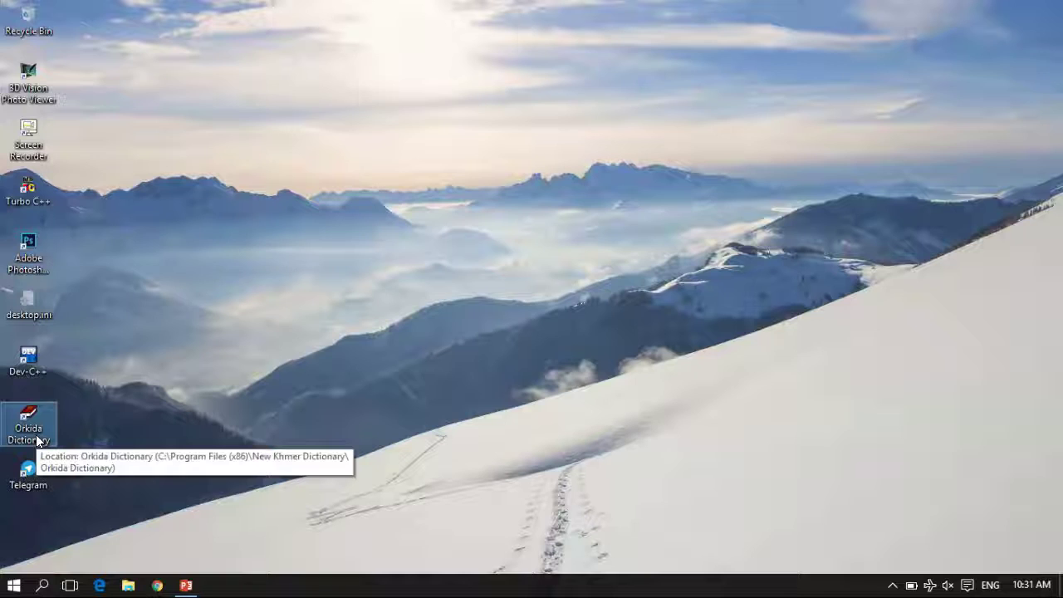
{"action": "key", "text": "shift+Delete"}
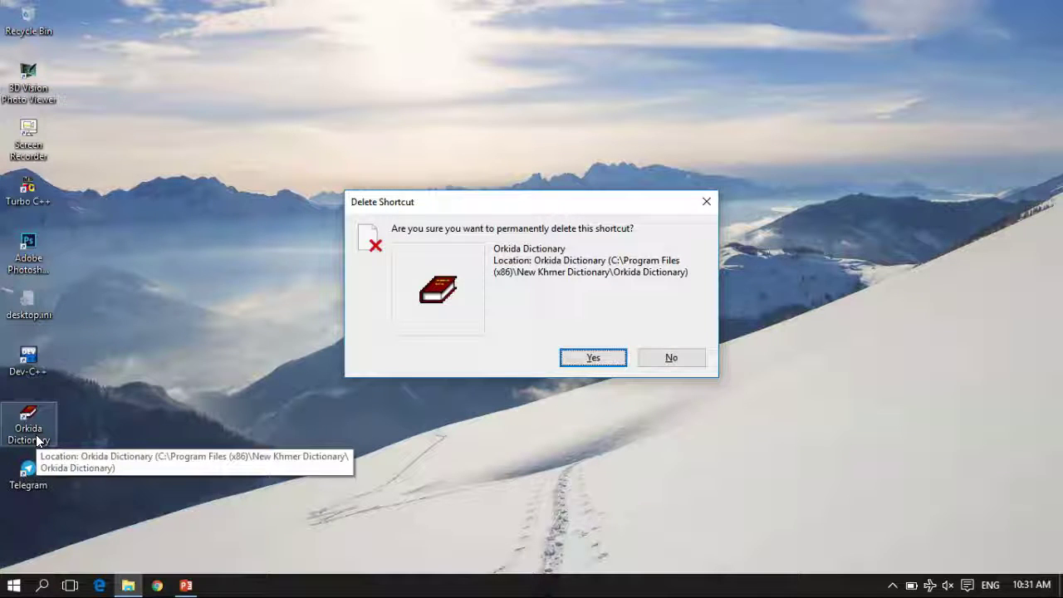
{"action": "key", "text": "Return"}
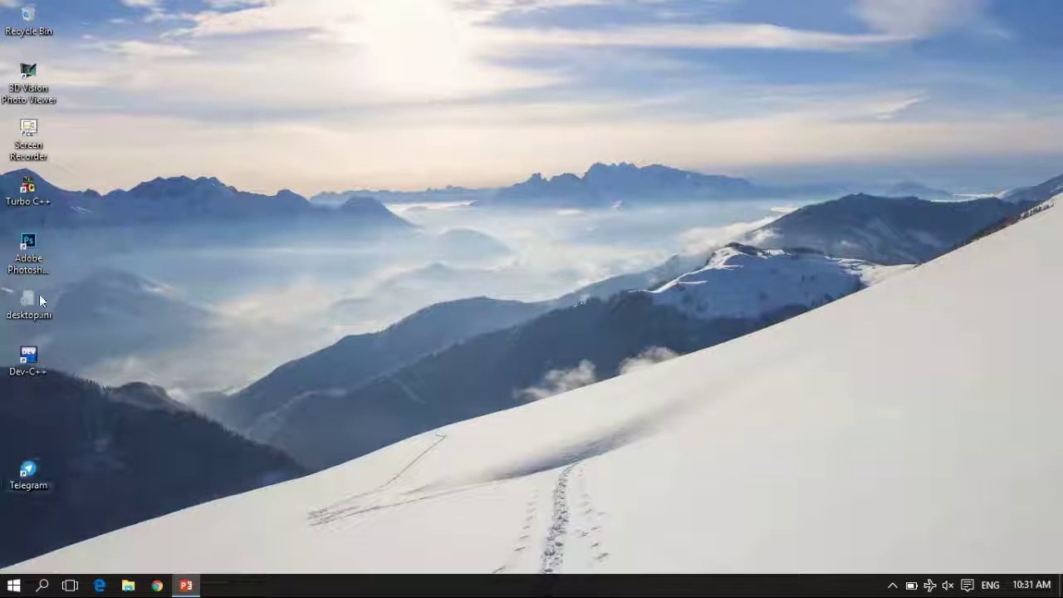
{"action": "double_click", "coordinate": [35, 28]}
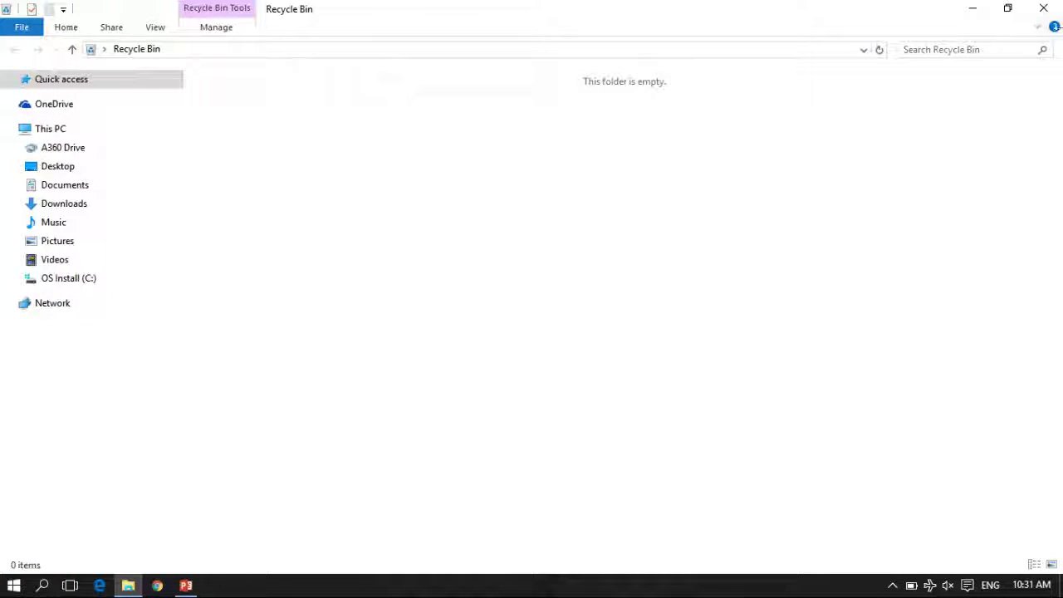
{"action": "left_click", "coordinate": [1044, 8]}
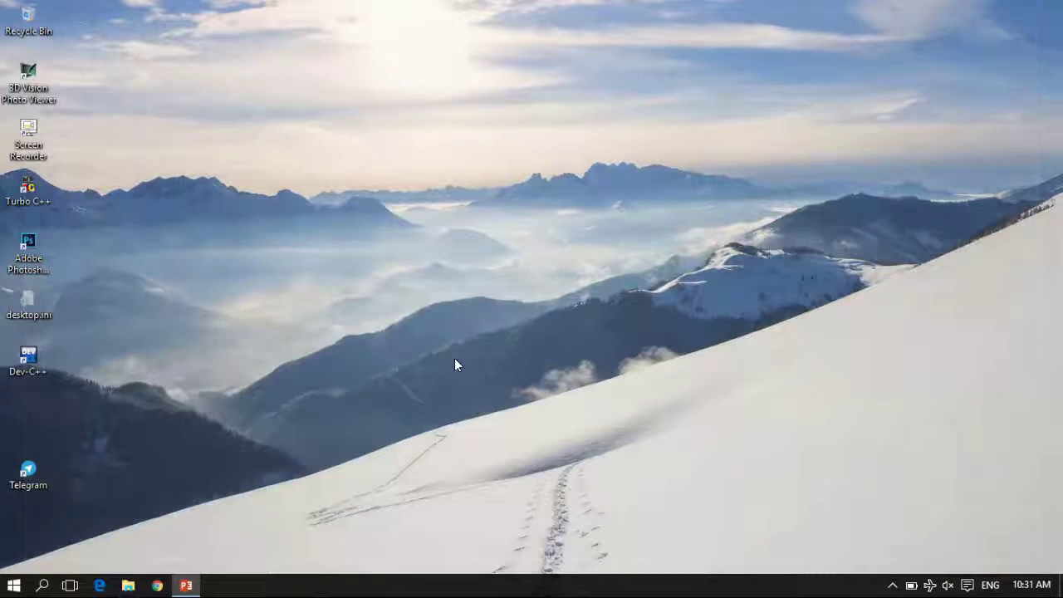
Step: Switch to the PowerPoint presentation, show slide 4 "Windows + L", and minimize the window
{"action": "left_click", "coordinate": [186, 586]}
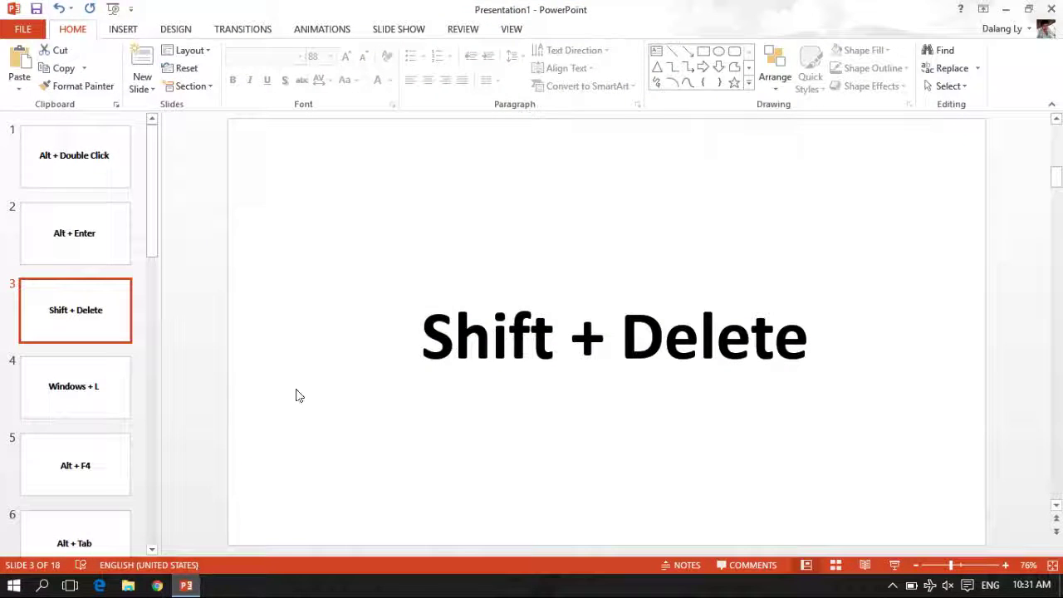
{"action": "left_click", "coordinate": [88, 395]}
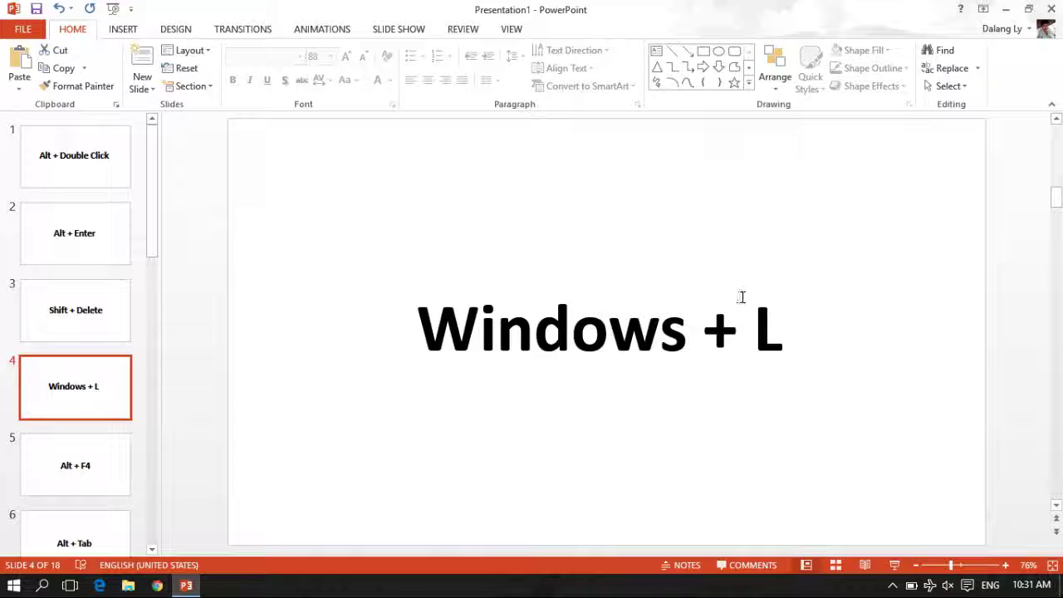
{"action": "left_click", "coordinate": [1009, 9]}
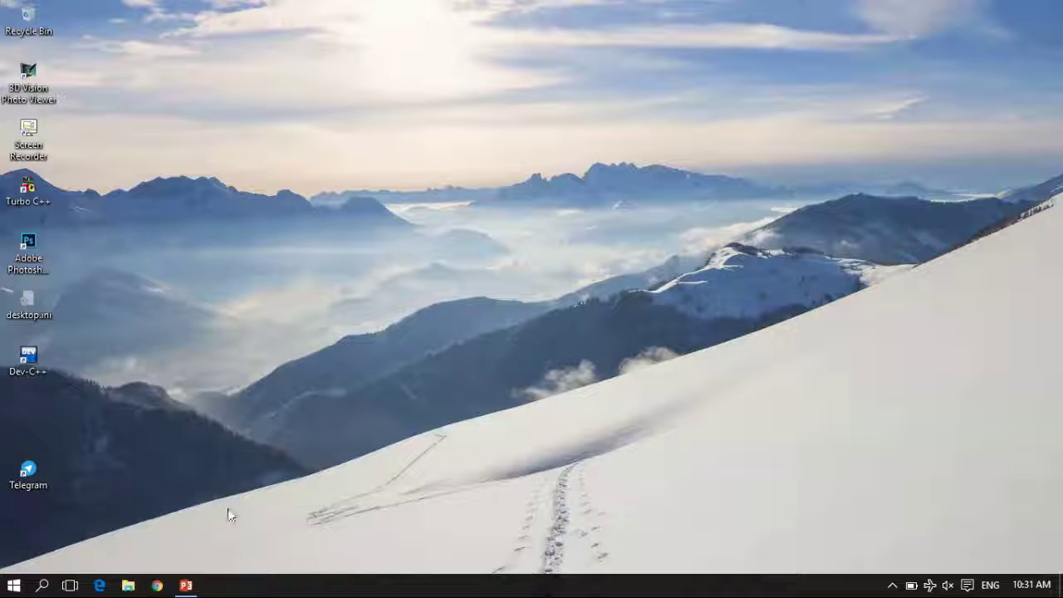
Step: Show slide 5 "Alt + F4" in PowerPoint and try to close the program, cancelling at the save prompt and minimizing the window instead
{"action": "left_click", "coordinate": [186, 585]}
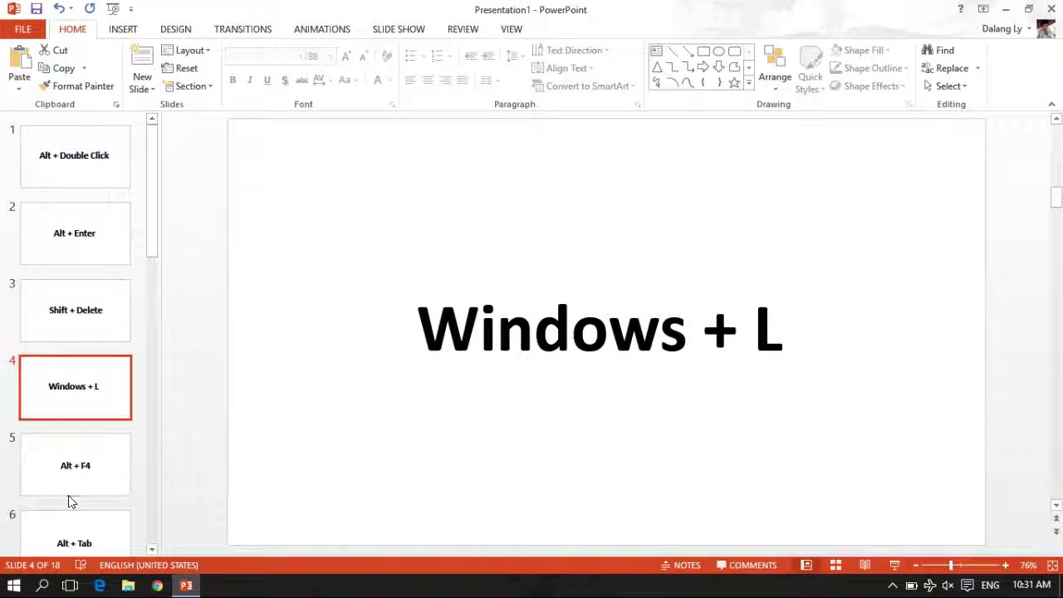
{"action": "left_click", "coordinate": [81, 463]}
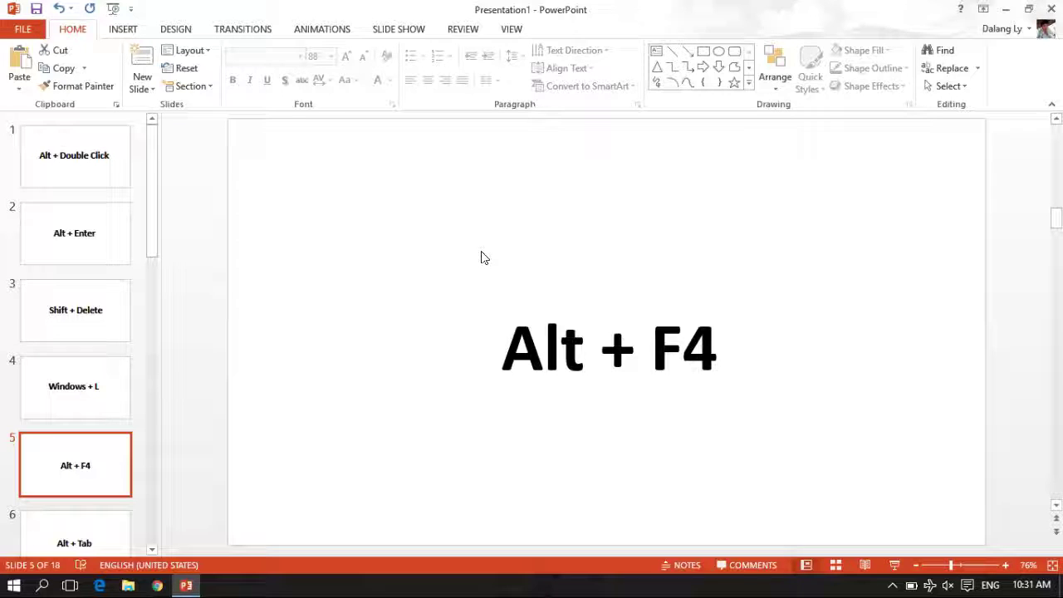
{"action": "key", "text": "alt+F4"}
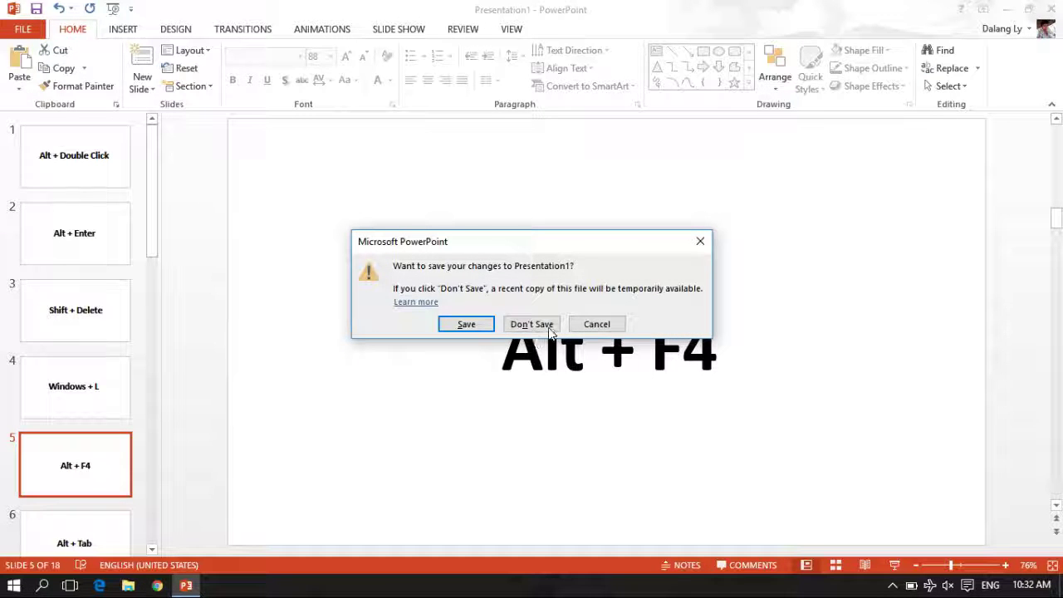
{"action": "left_click", "coordinate": [603, 318]}
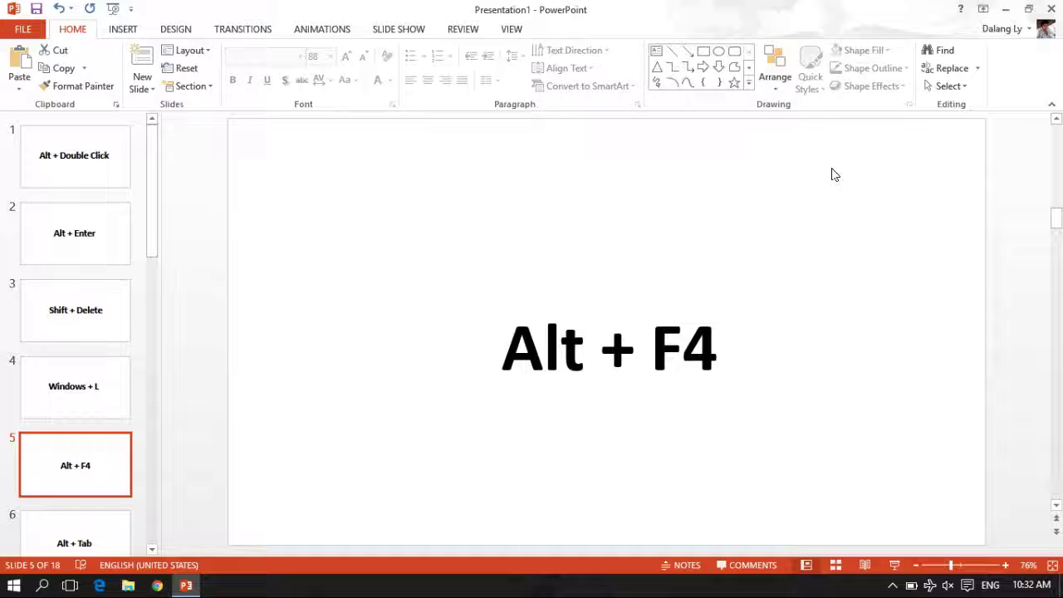
{"action": "left_click", "coordinate": [1004, 9]}
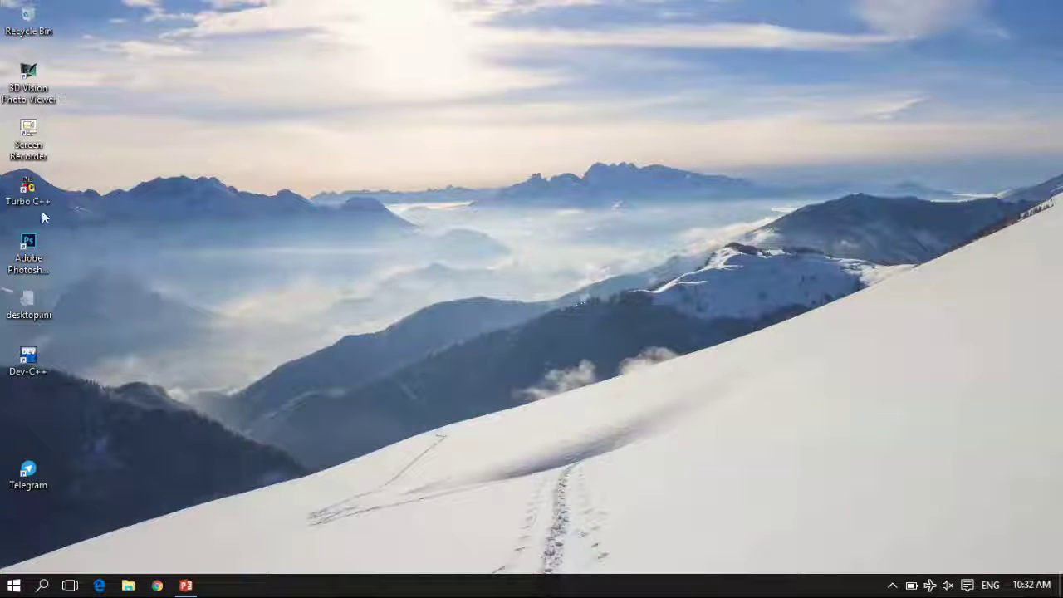
Step: Open and close the Recycle Bin window, and switch to PowerPoint to show slide 6 "Alt + Tab"
{"action": "double_click", "coordinate": [31, 18]}
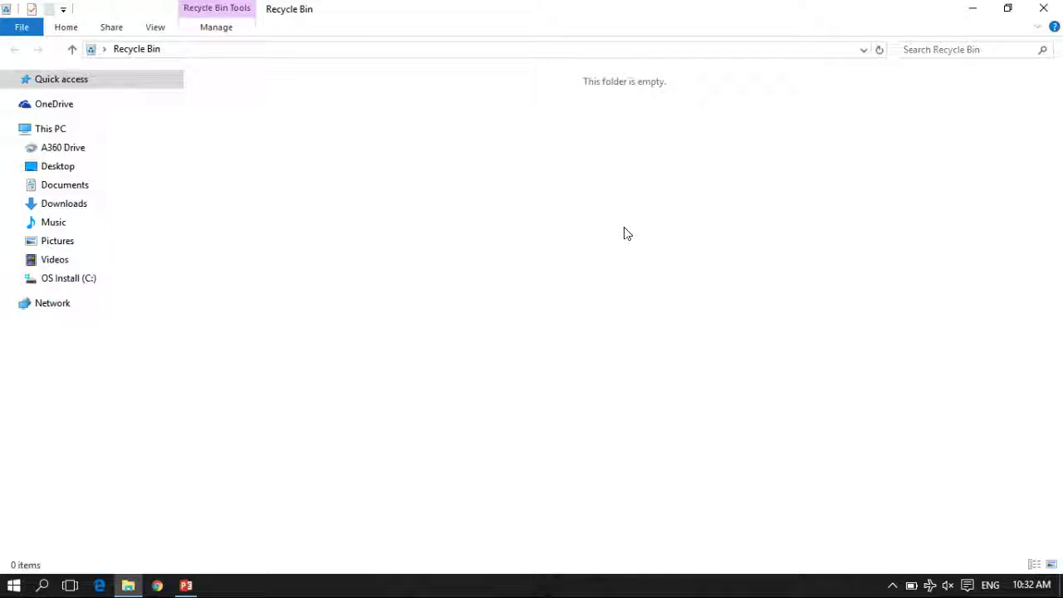
{"action": "key", "text": "alt+F4"}
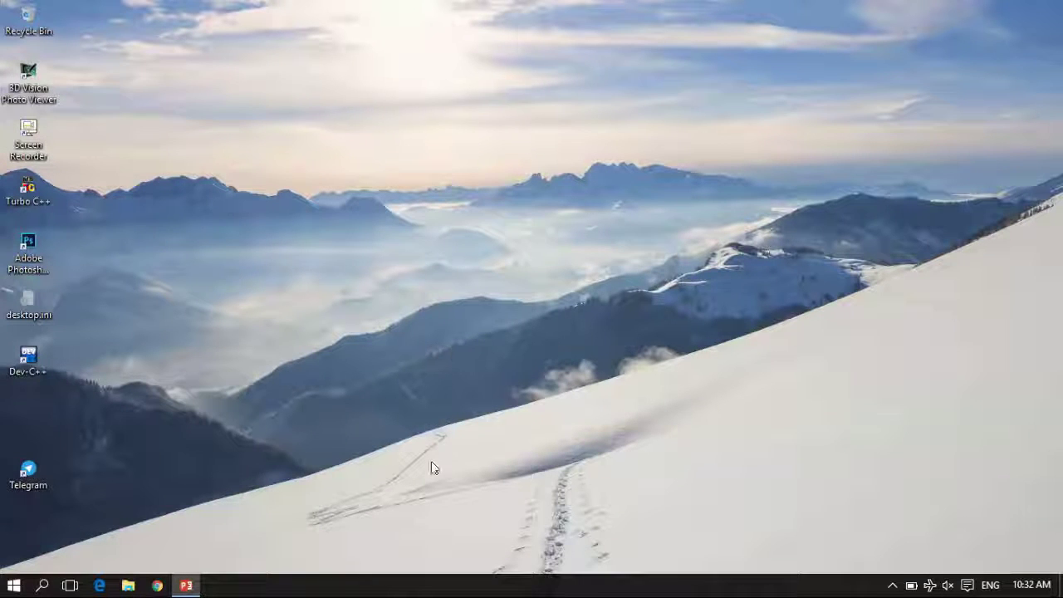
{"action": "left_click", "coordinate": [188, 586]}
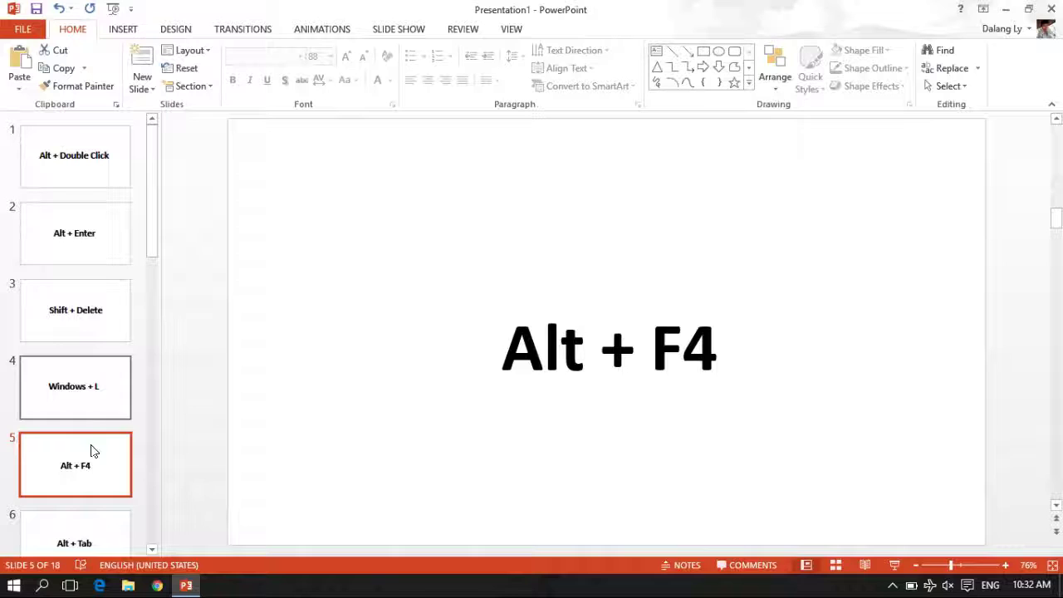
{"action": "left_click", "coordinate": [75, 526]}
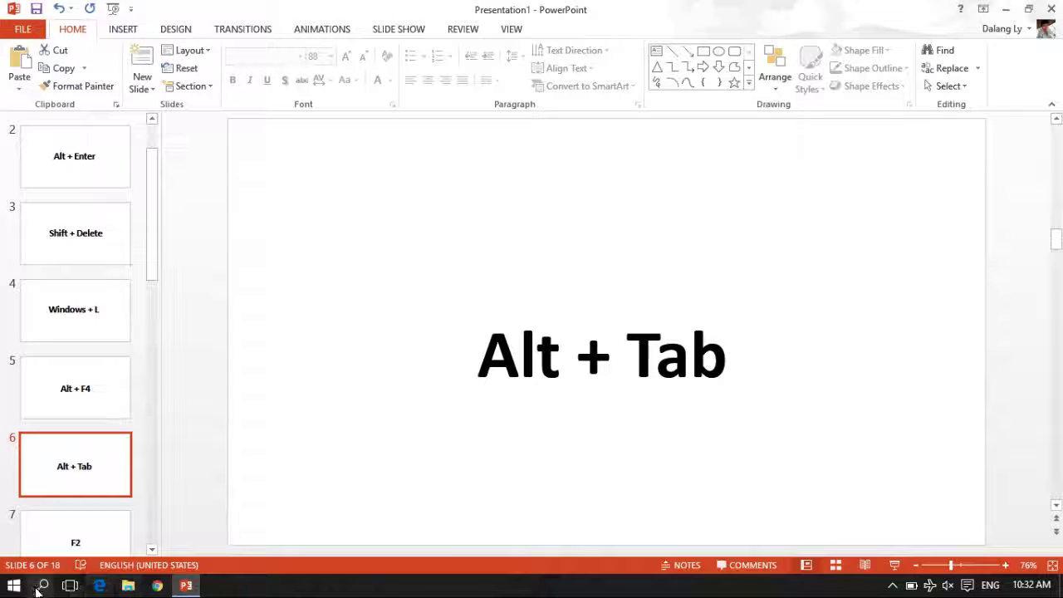
Step: Launch Google Chrome, declining Google Update's request to make changes to the PC, and bring the browser window forward
{"action": "left_click", "coordinate": [157, 586]}
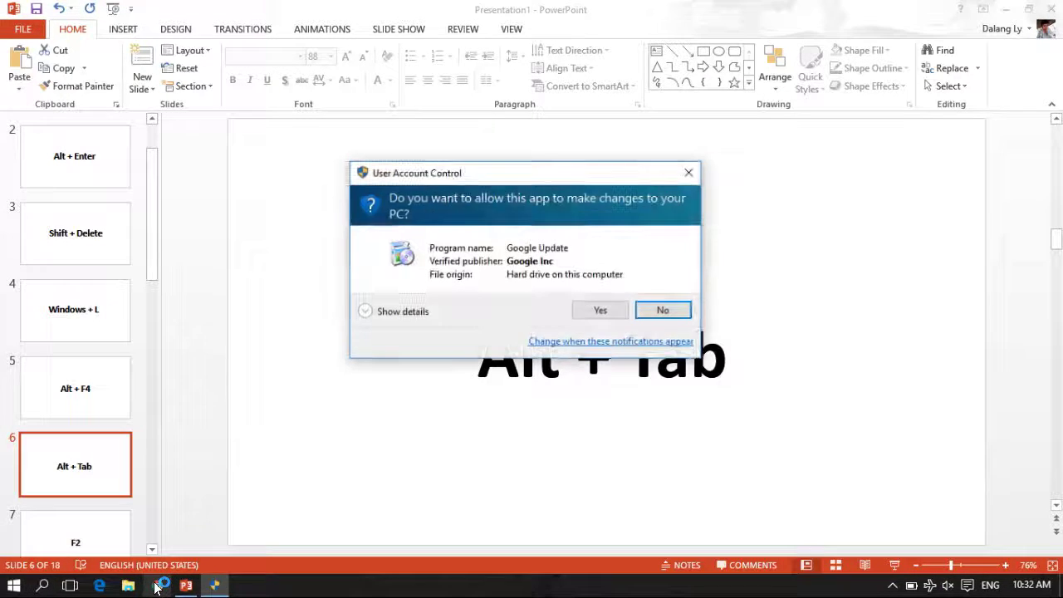
{"action": "left_click", "coordinate": [664, 310]}
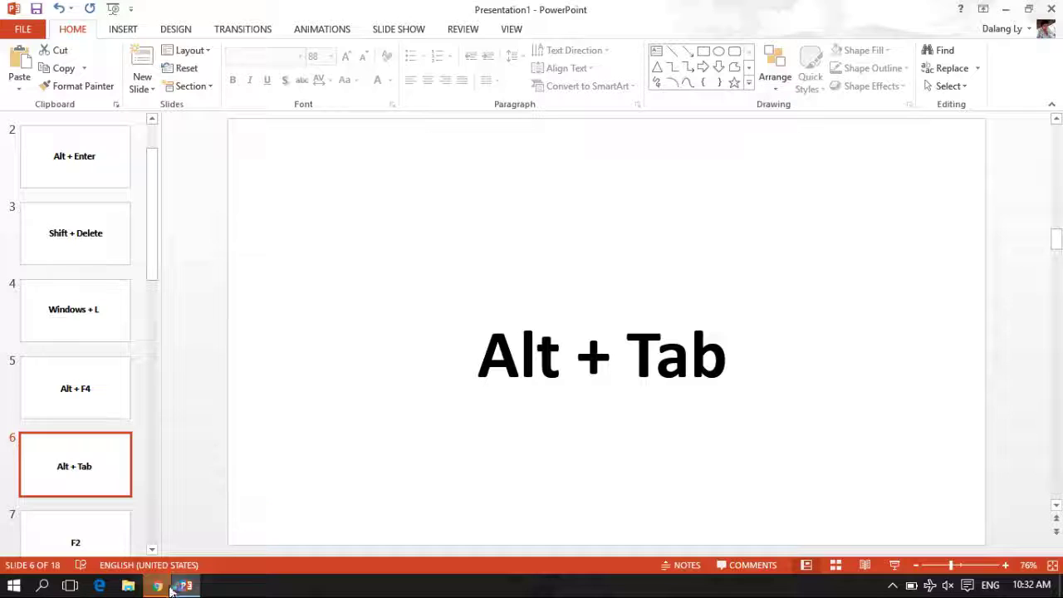
{"action": "left_click", "coordinate": [157, 585]}
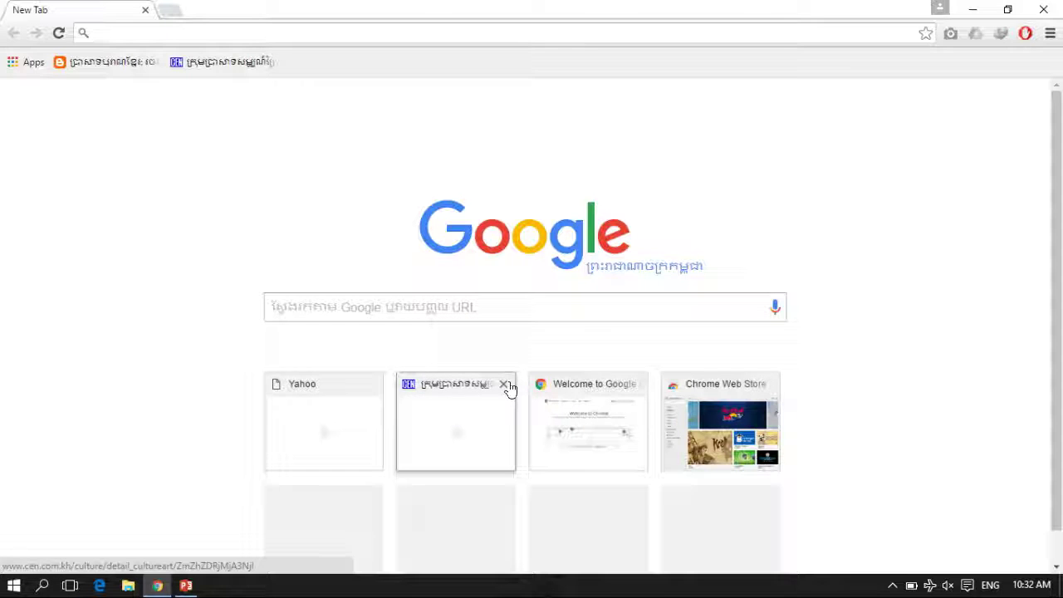
Step: Cycle through the open windows with the task switcher, switching from Chrome to PowerPoint and back to Chrome
{"action": "key", "text": "alt+Tab"}
{"action": "key", "text": "alt+Tab"}
{"action": "key", "text": "alt+Tab"}
{"action": "key", "text": "alt+Tab"}
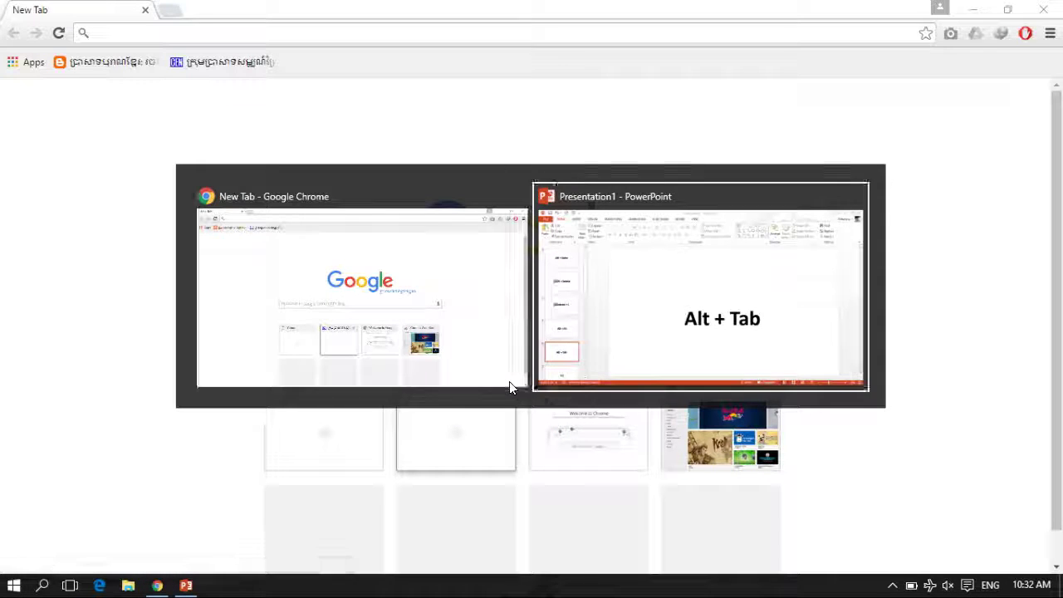
{"action": "key", "text": "alt+Tab"}
{"action": "key", "text": "alt+Tab"}
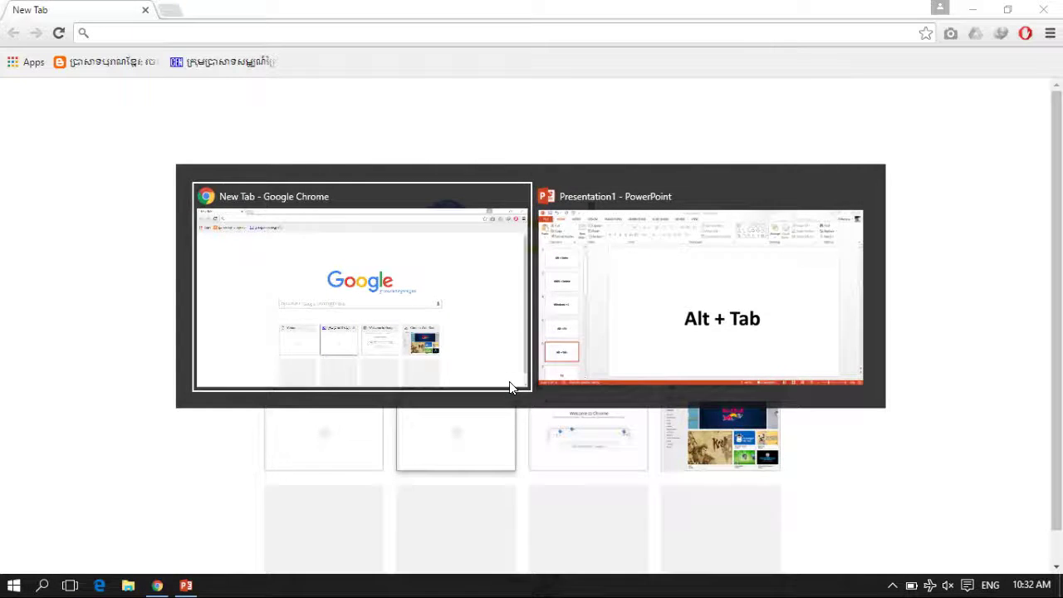
{"action": "key", "text": "alt+Tab"}
{"action": "key", "text": "alt+Tab"}
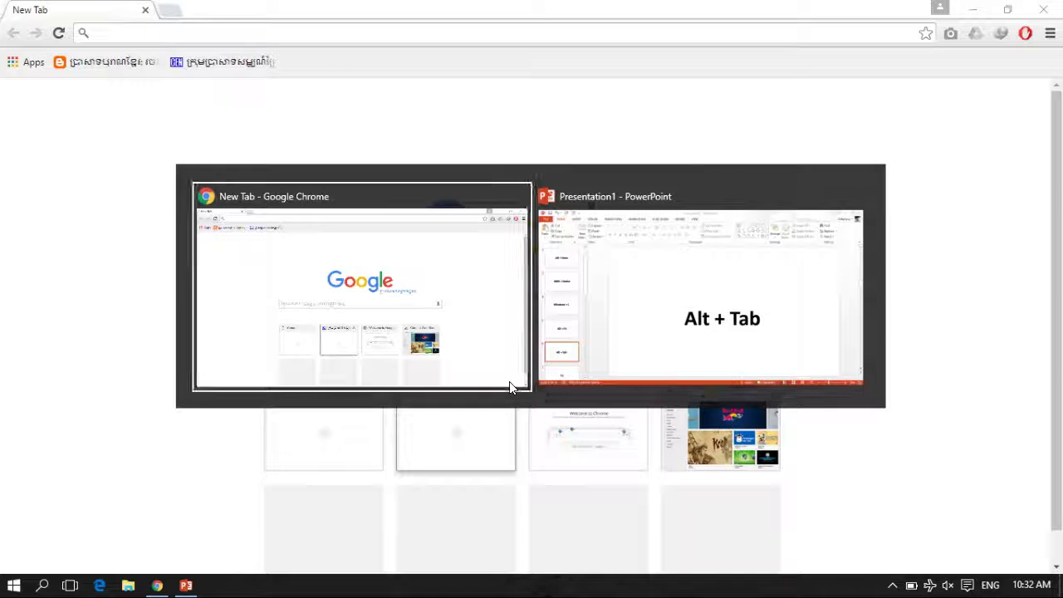
{"action": "key", "text": "alt+Tab"}
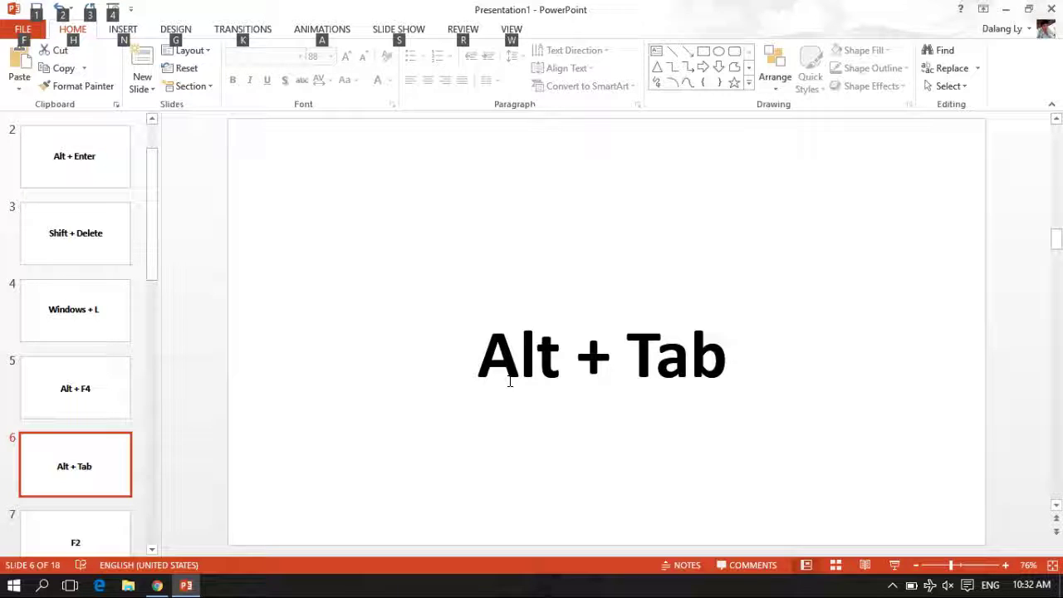
{"action": "key", "text": "alt+Tab"}
{"action": "key", "text": "alt+Tab"}
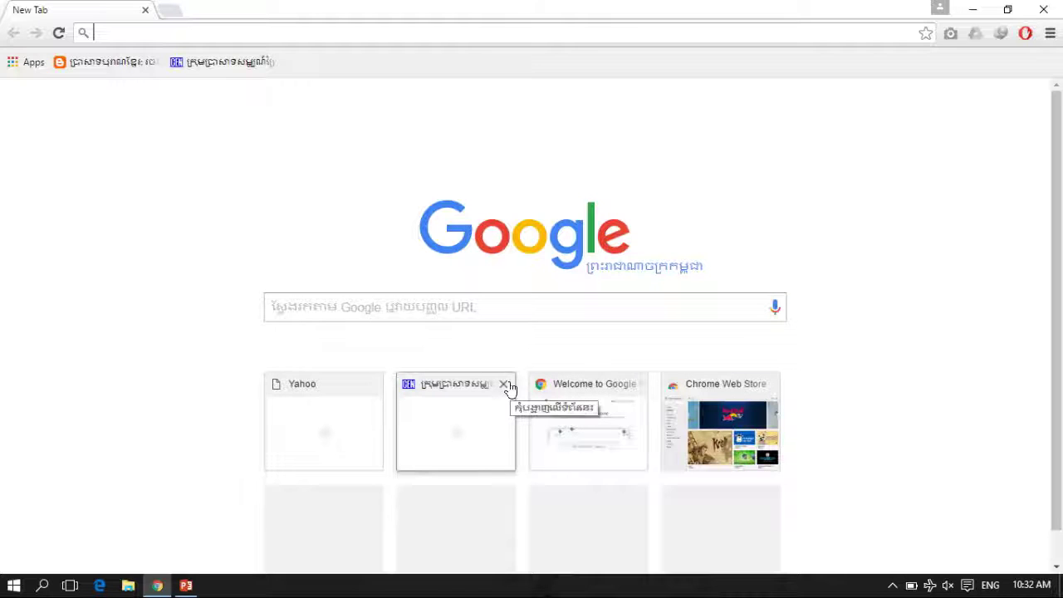
Step: Close Chrome, declining the Google Update permission request, and minimize PowerPoint after showing slide 7 "F2"
{"action": "left_click", "coordinate": [1049, 6]}
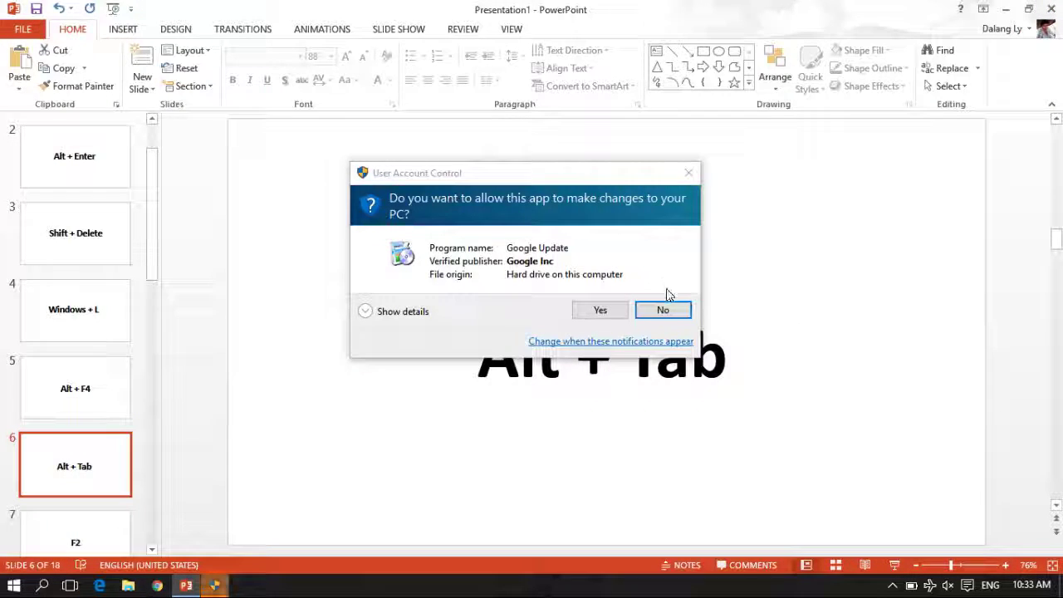
{"action": "left_click", "coordinate": [665, 310]}
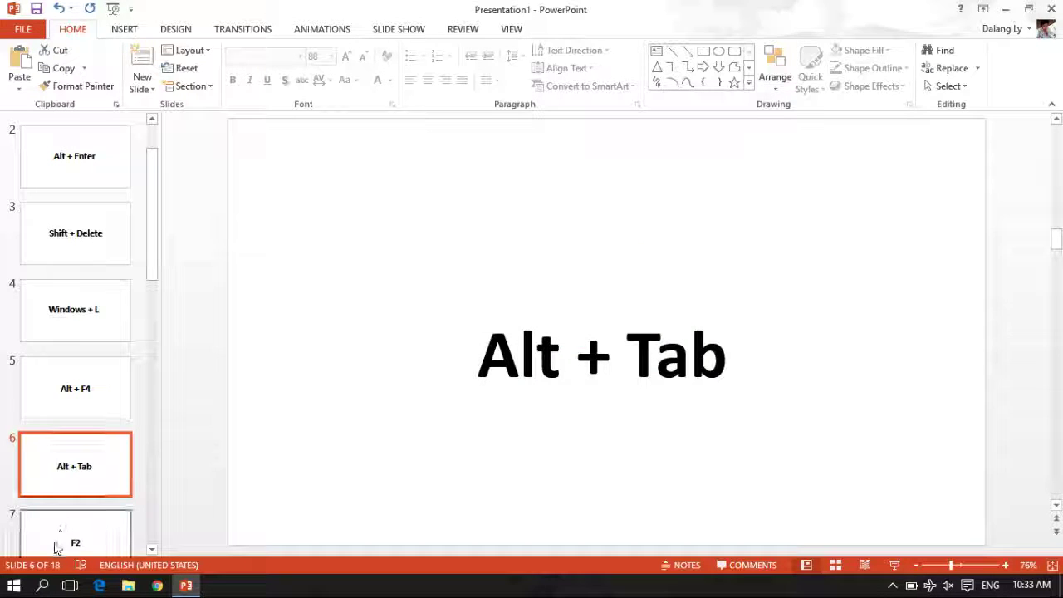
{"action": "left_click", "coordinate": [54, 542]}
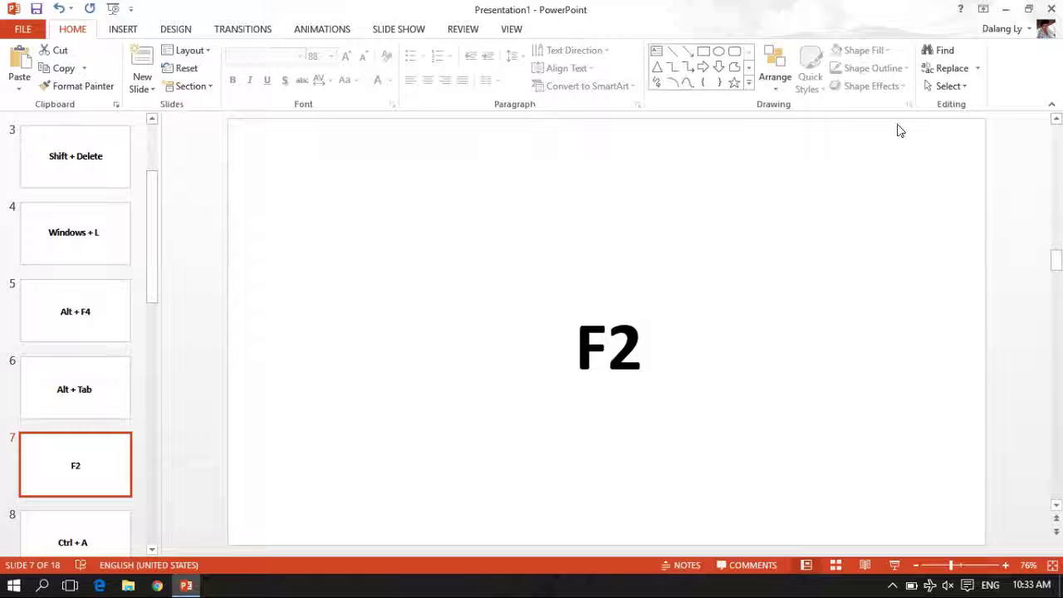
{"action": "left_click", "coordinate": [1010, 11]}
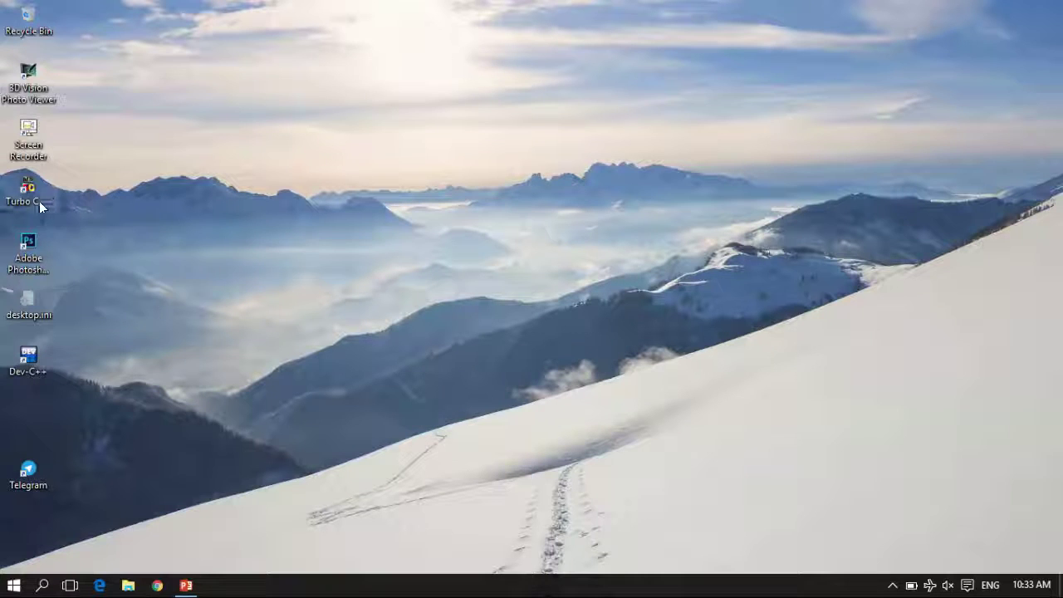
Step: Make the Telegram desktop shortcut's name editable and keep it as it is, and briefly bring up the PowerPoint window
{"action": "left_click", "coordinate": [32, 474]}
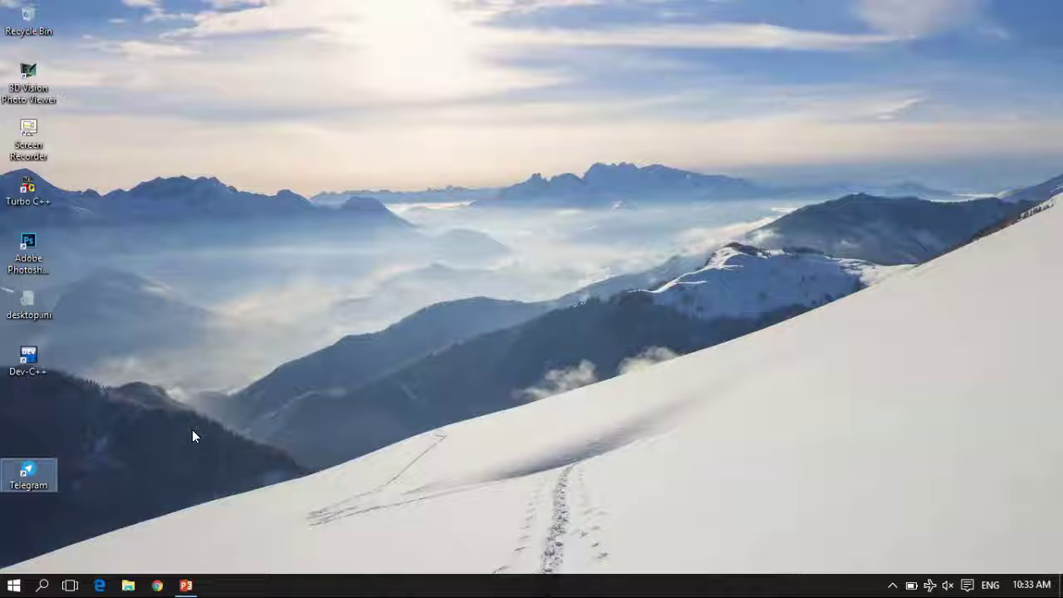
{"action": "key", "text": "F2"}
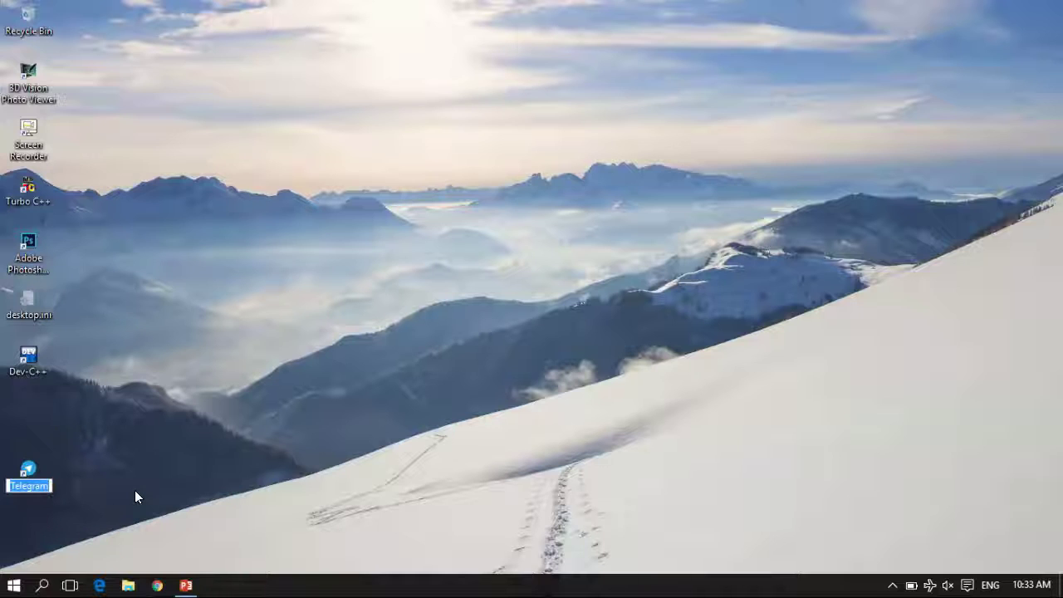
{"action": "key", "text": "Return"}
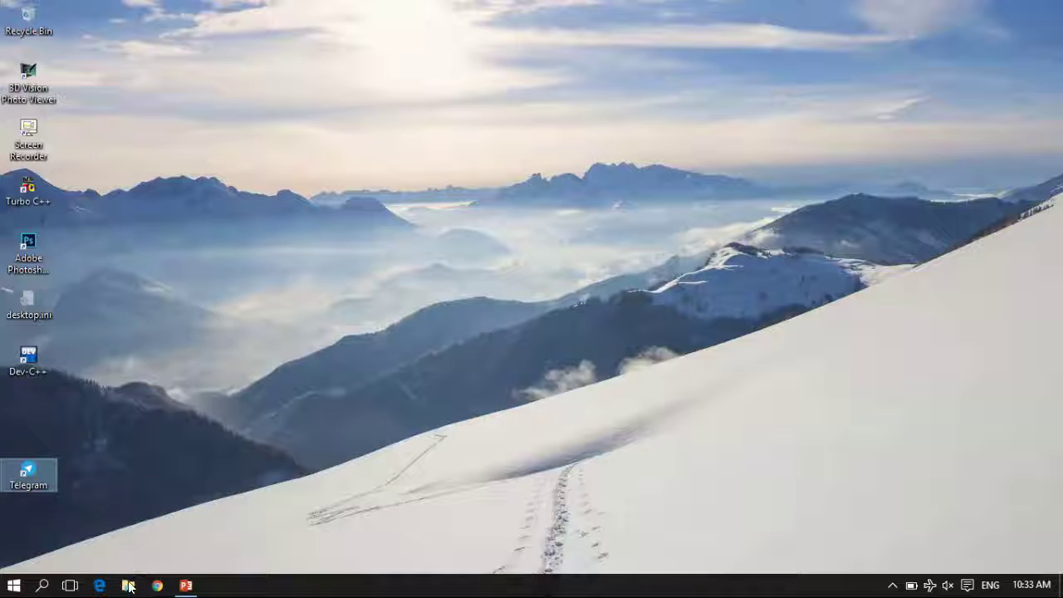
{"action": "left_click", "coordinate": [185, 586]}
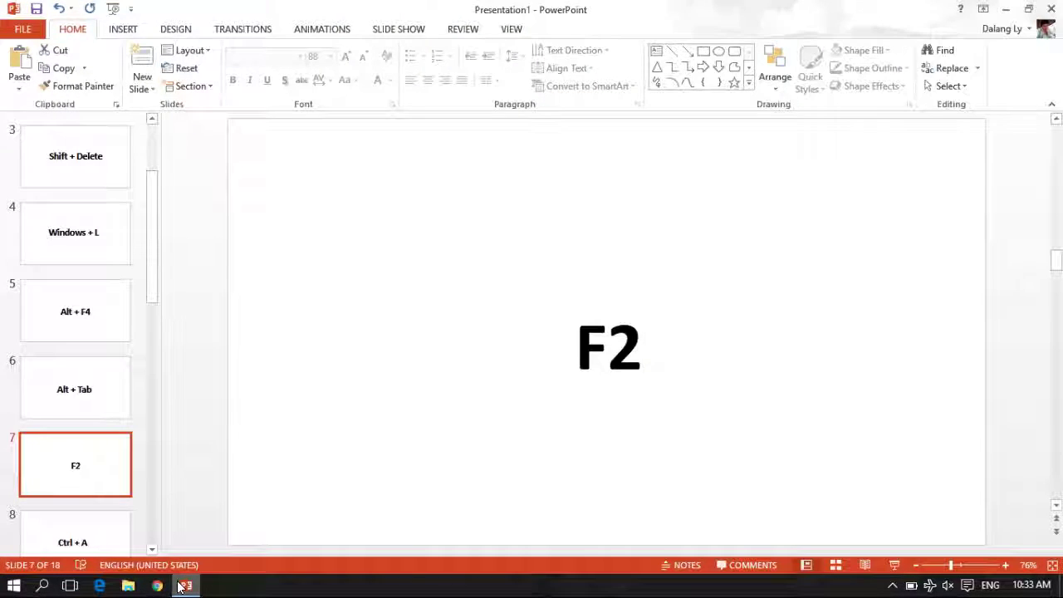
{"action": "left_click", "coordinate": [185, 586]}
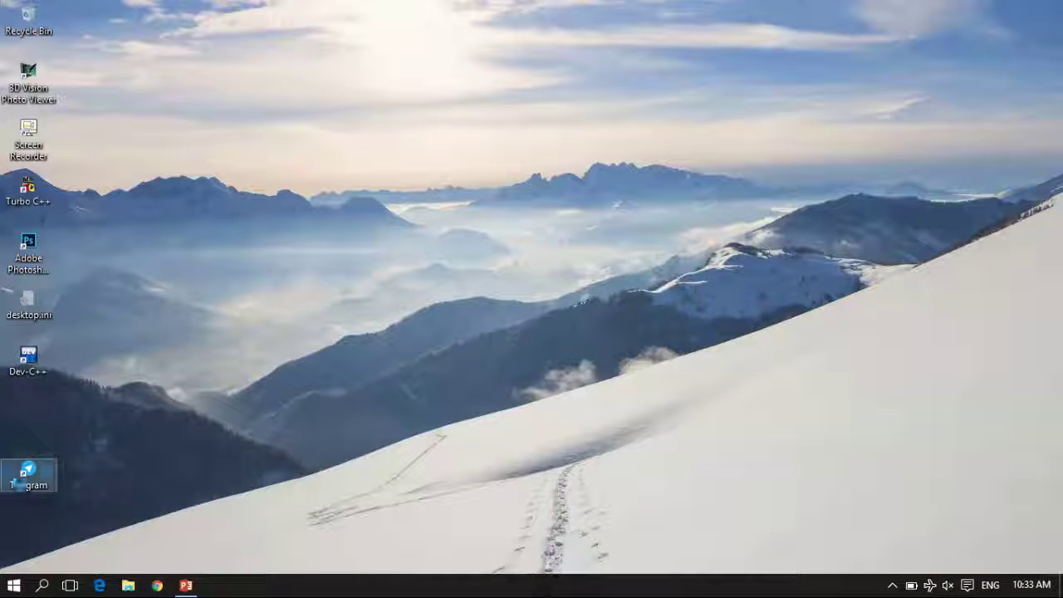
Step: View the Rename option among the Telegram shortcut's commands, dismiss it, and try editing the name directly on the label
{"action": "right_click", "coordinate": [22, 489]}
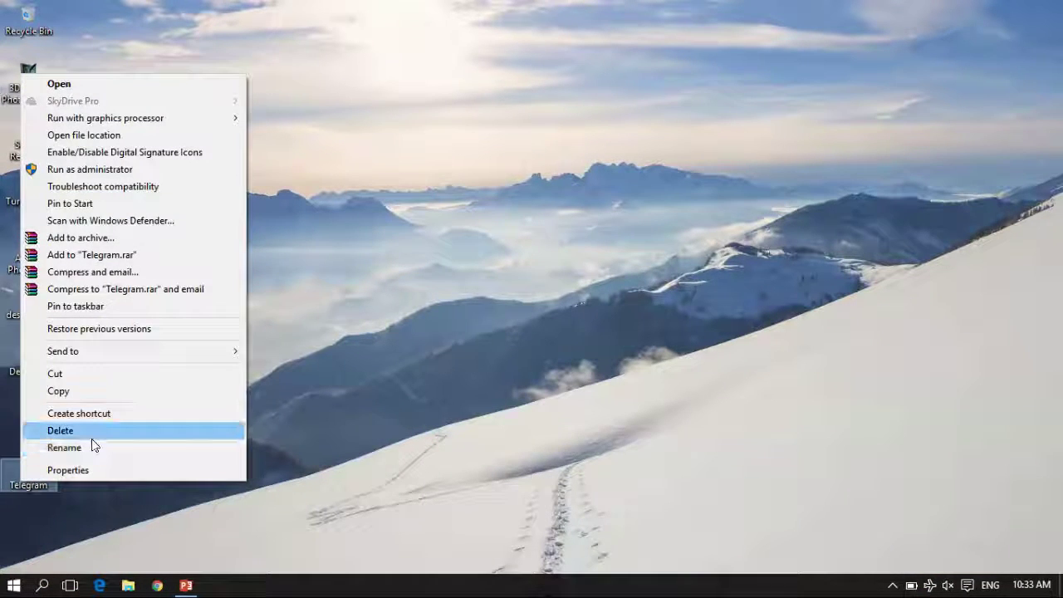
{"action": "left_click", "coordinate": [358, 412]}
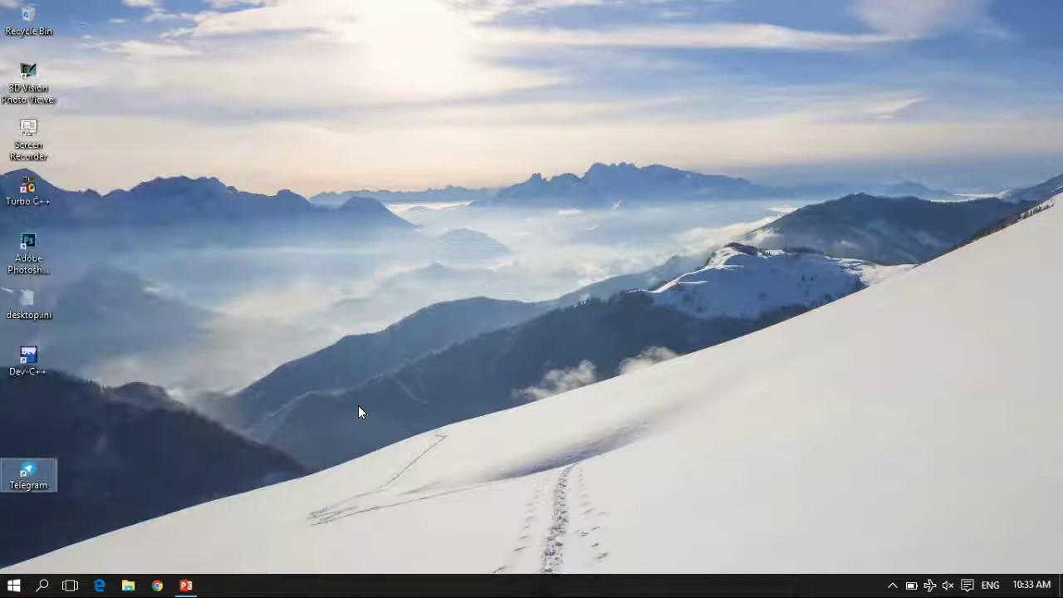
{"action": "left_click", "coordinate": [40, 486]}
{"action": "key", "text": "Return"}
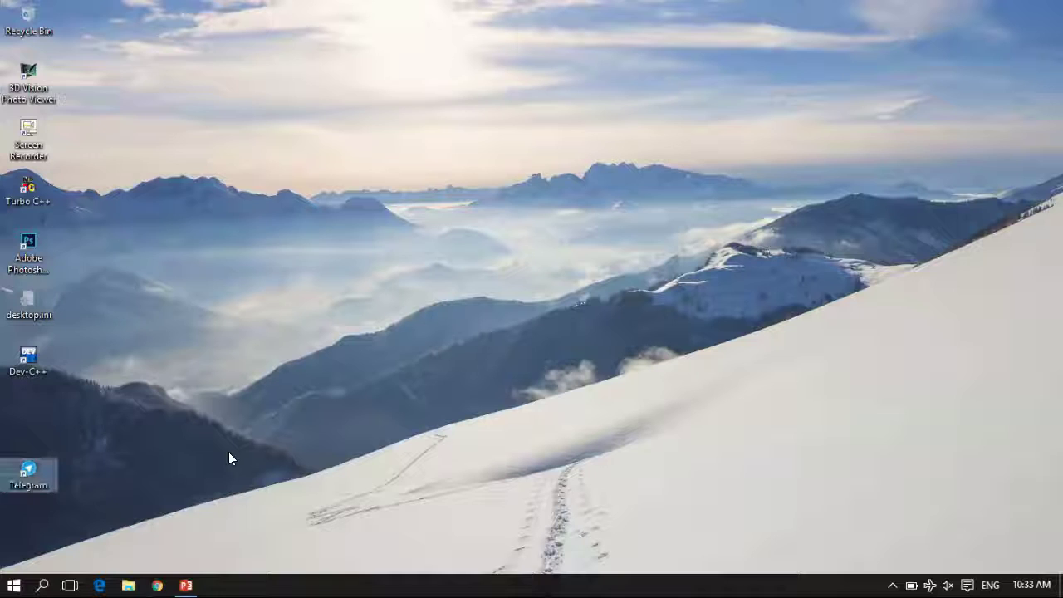
Step: Switch to the PowerPoint presentation, show slide 8 "Ctrl + A", and minimize the window
{"action": "left_click", "coordinate": [186, 583]}
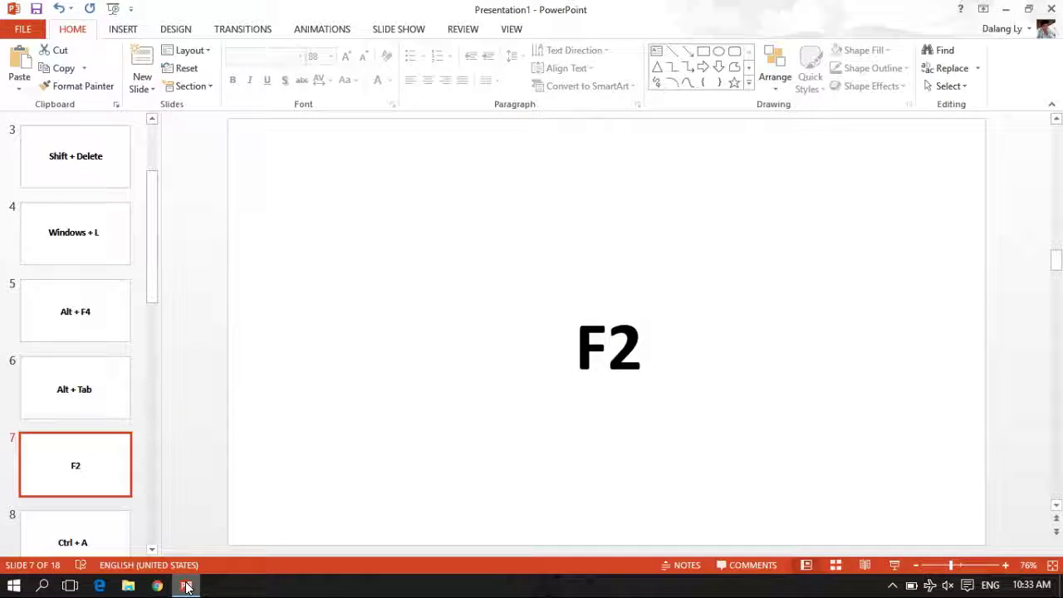
{"action": "left_click", "coordinate": [90, 545]}
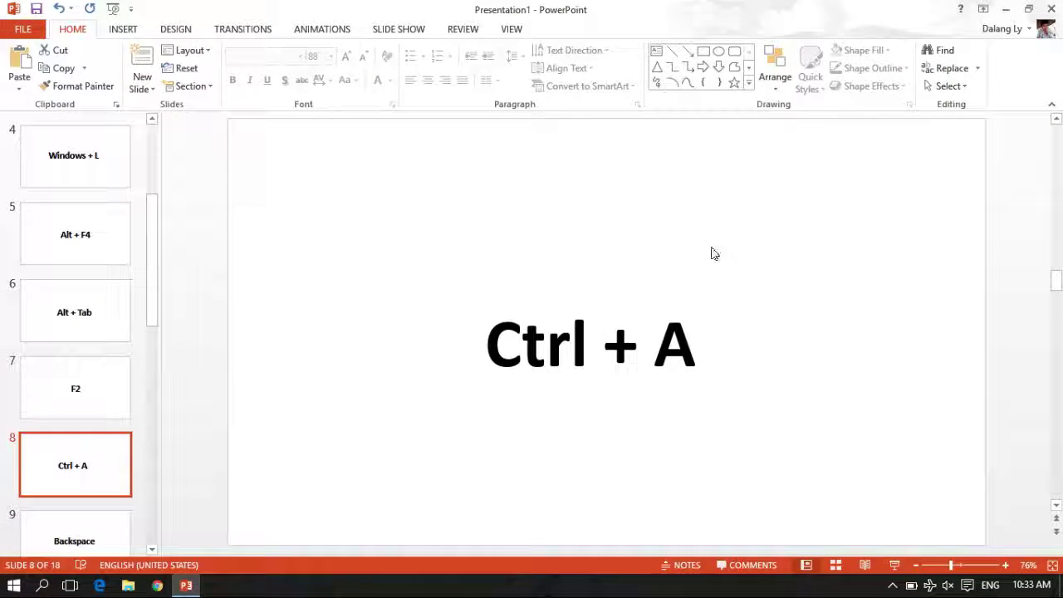
{"action": "left_click", "coordinate": [1005, 10]}
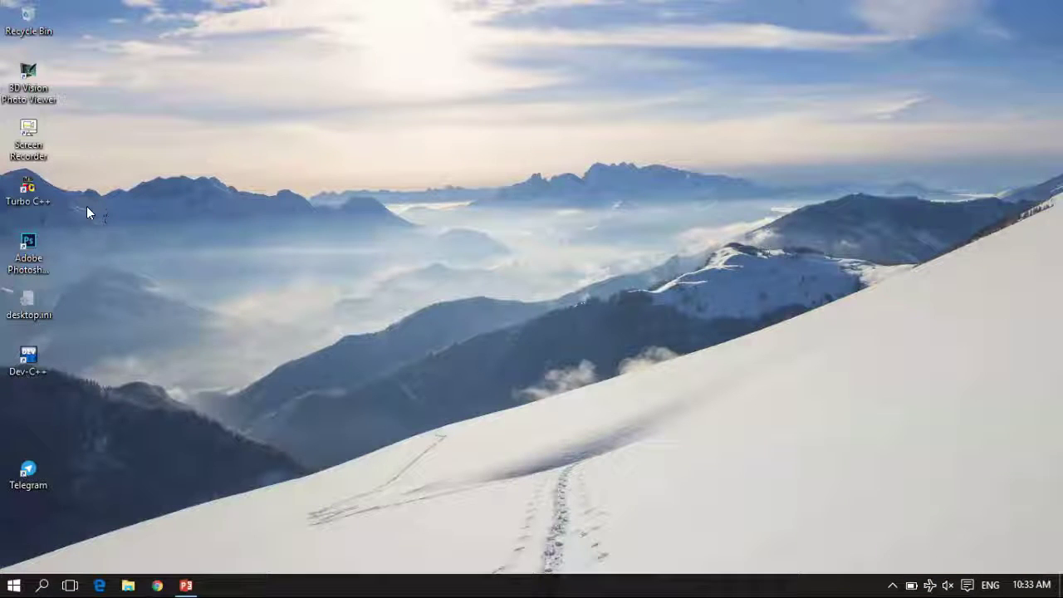
Step: Select desktop icons individually and with a selection box, and select all of them at once, clearing the selection each time
{"action": "left_click", "coordinate": [35, 256]}
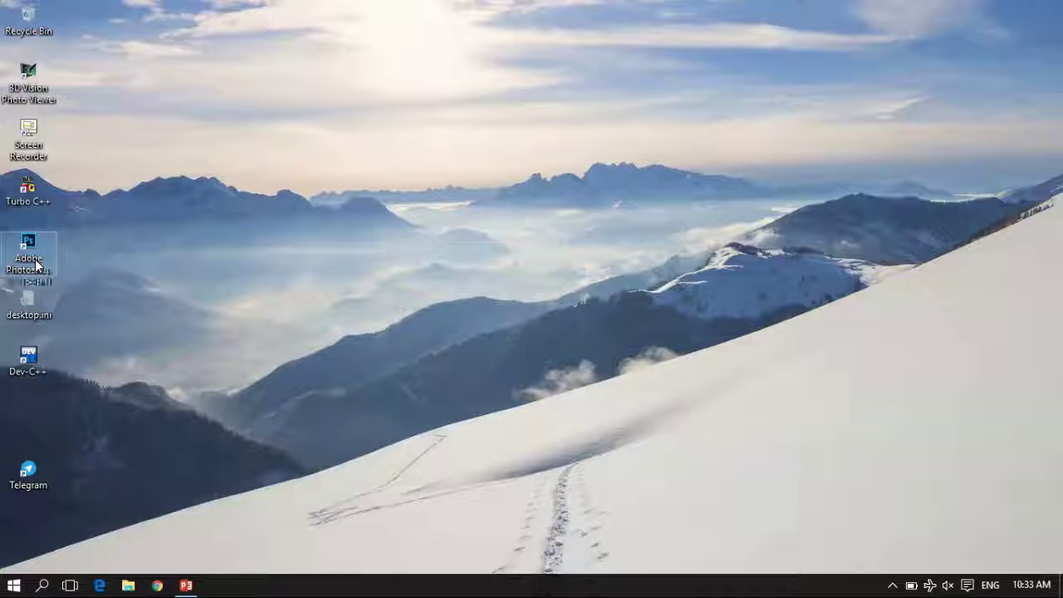
{"action": "left_click", "coordinate": [33, 195]}
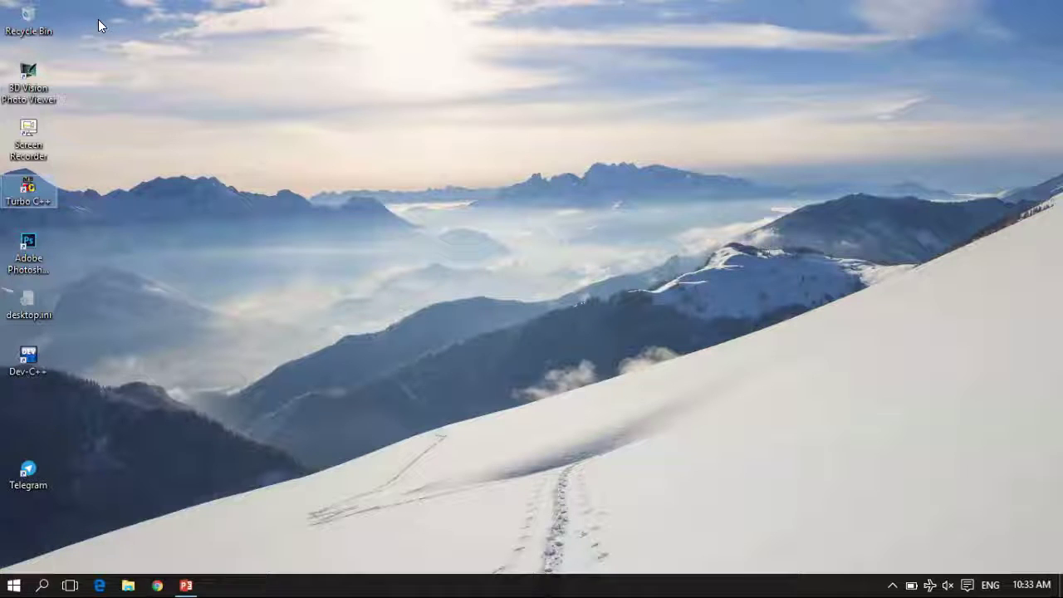
{"action": "left_click_drag", "start_coordinate": [98, 26], "coordinate": [5, 508]}
{"action": "left_click", "coordinate": [211, 304]}
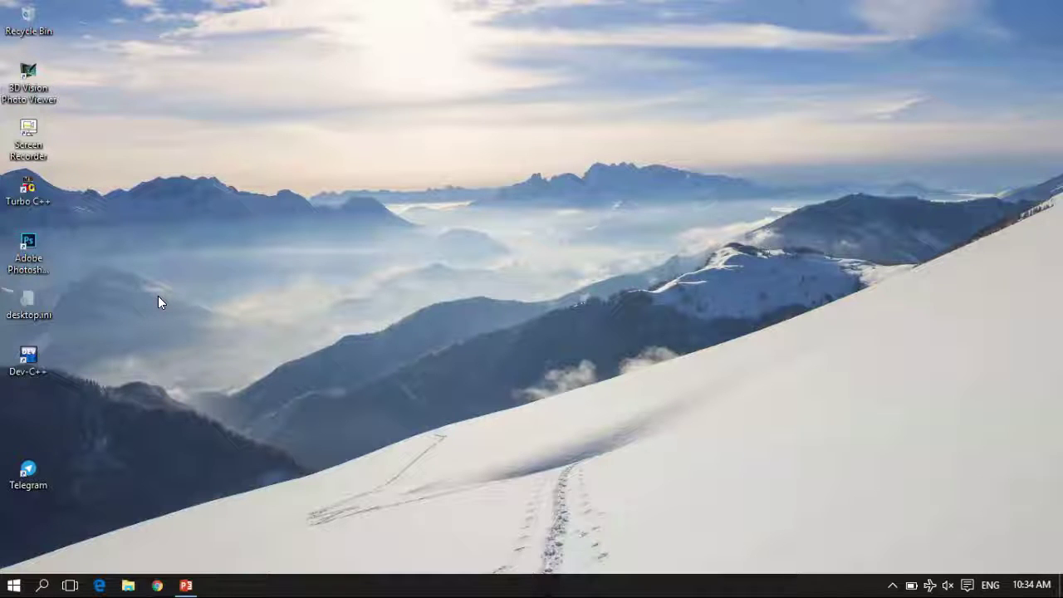
{"action": "key", "text": "ctrl+a"}
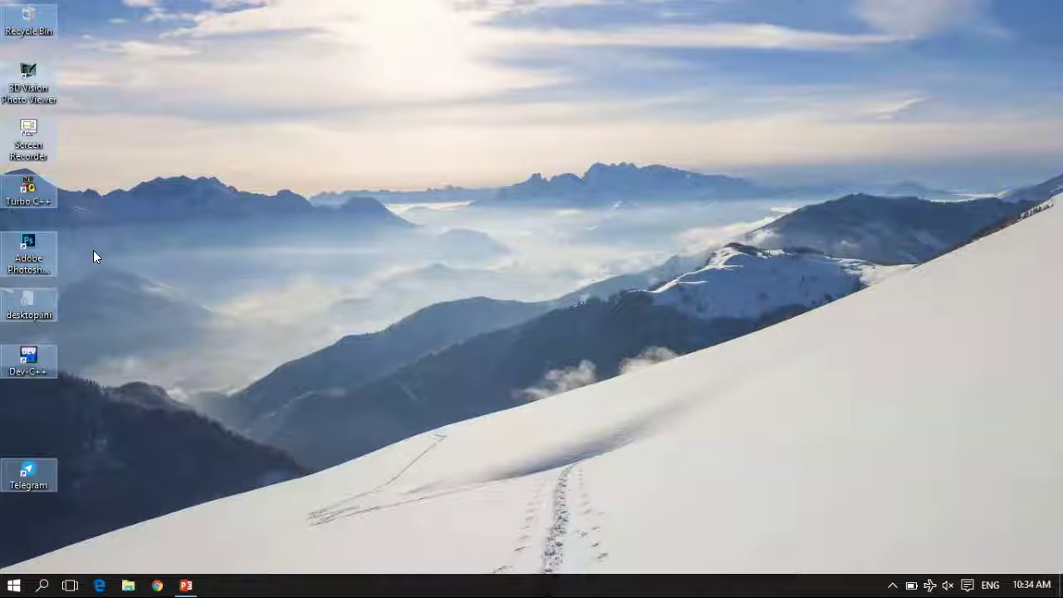
{"action": "left_click", "coordinate": [302, 434]}
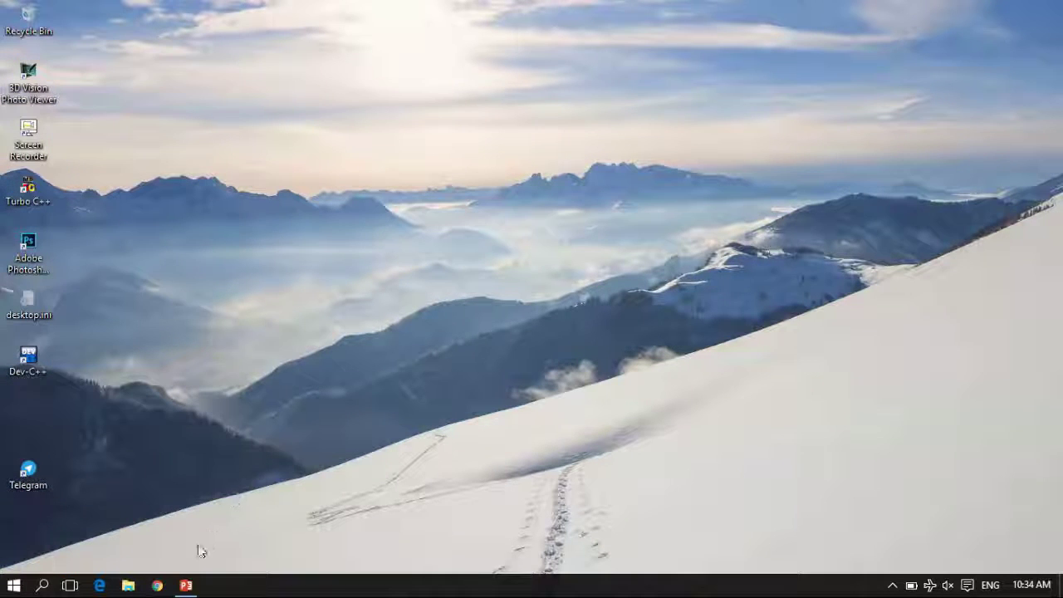
Step: Switch to the PowerPoint presentation, show slide 9 "Backspace", and minimize the window
{"action": "left_click", "coordinate": [184, 585]}
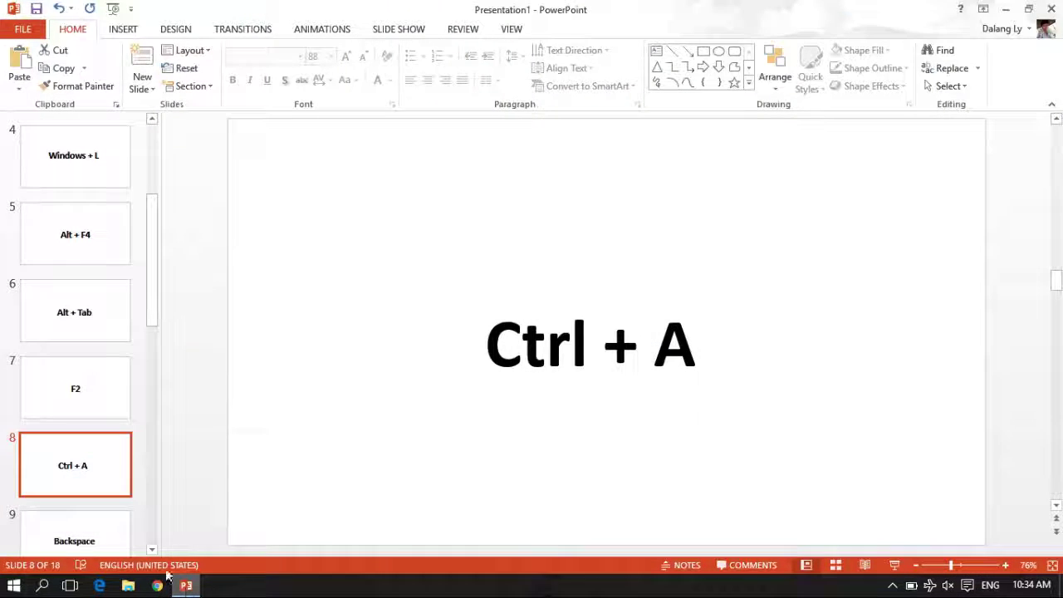
{"action": "left_click", "coordinate": [86, 529]}
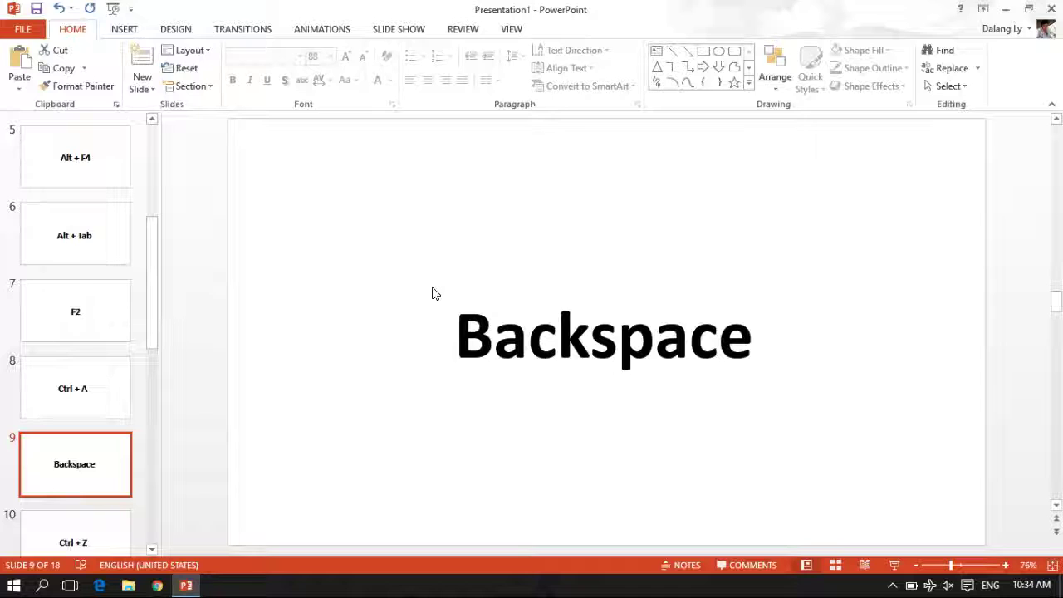
{"action": "left_click", "coordinate": [1005, 9]}
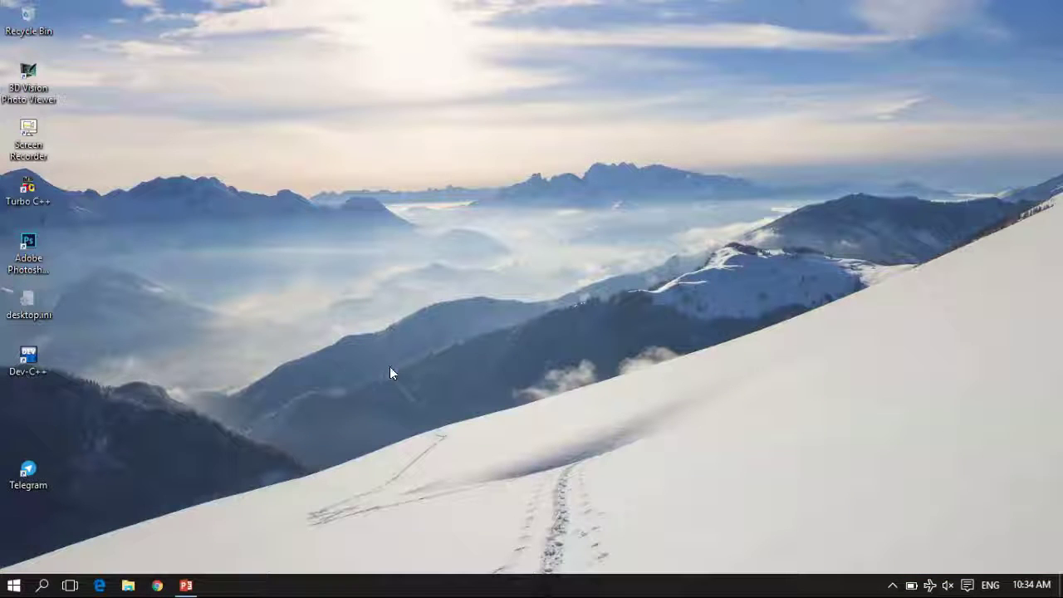
Step: Open File Explorer, enter the Successed folder and go back to Quick access twice, and close the window
{"action": "left_click", "coordinate": [129, 587]}
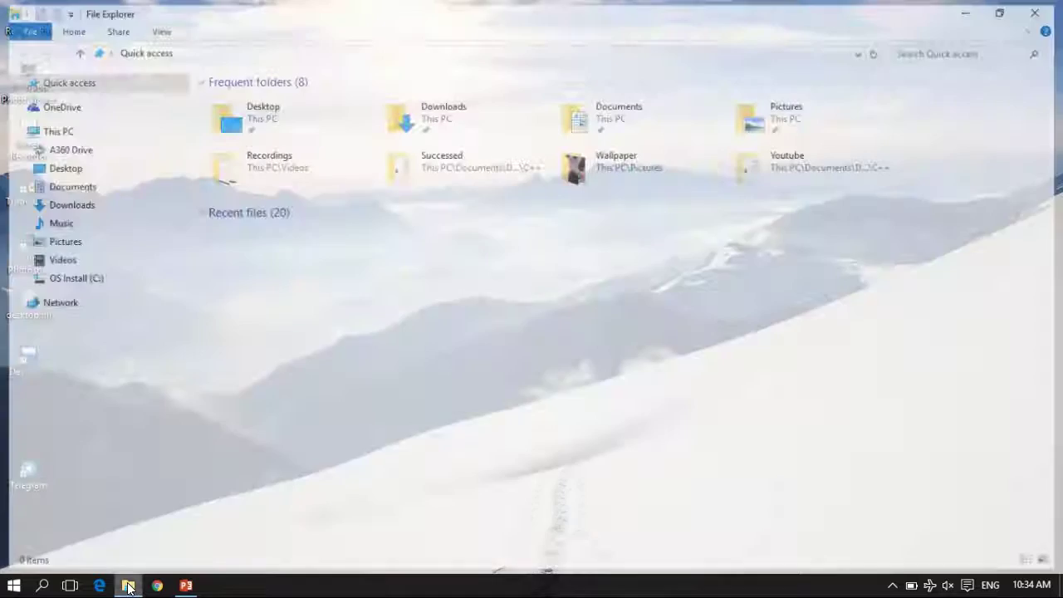
{"action": "double_click", "coordinate": [424, 169]}
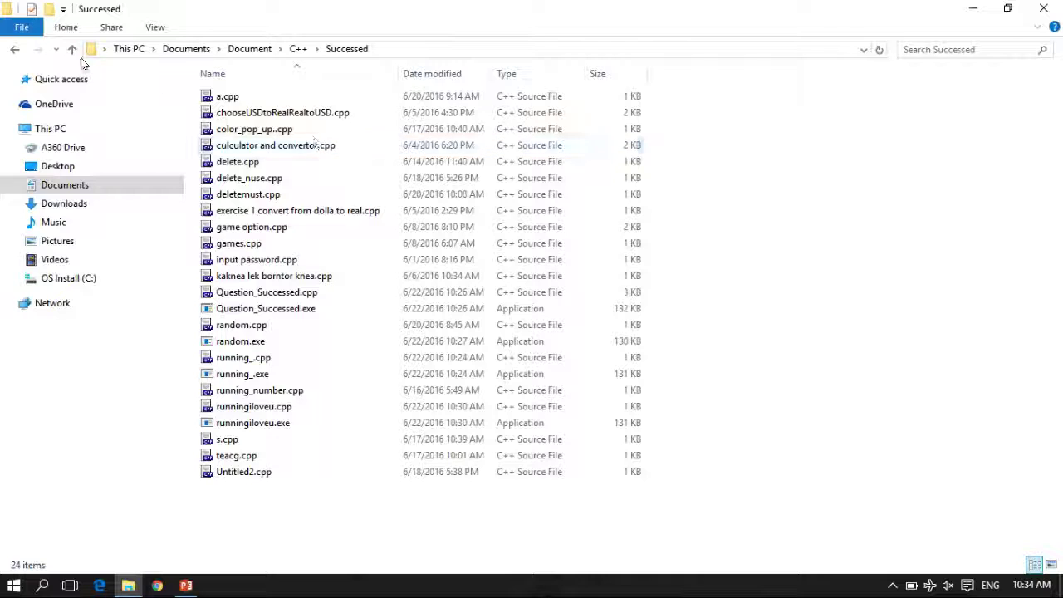
{"action": "left_click", "coordinate": [15, 51]}
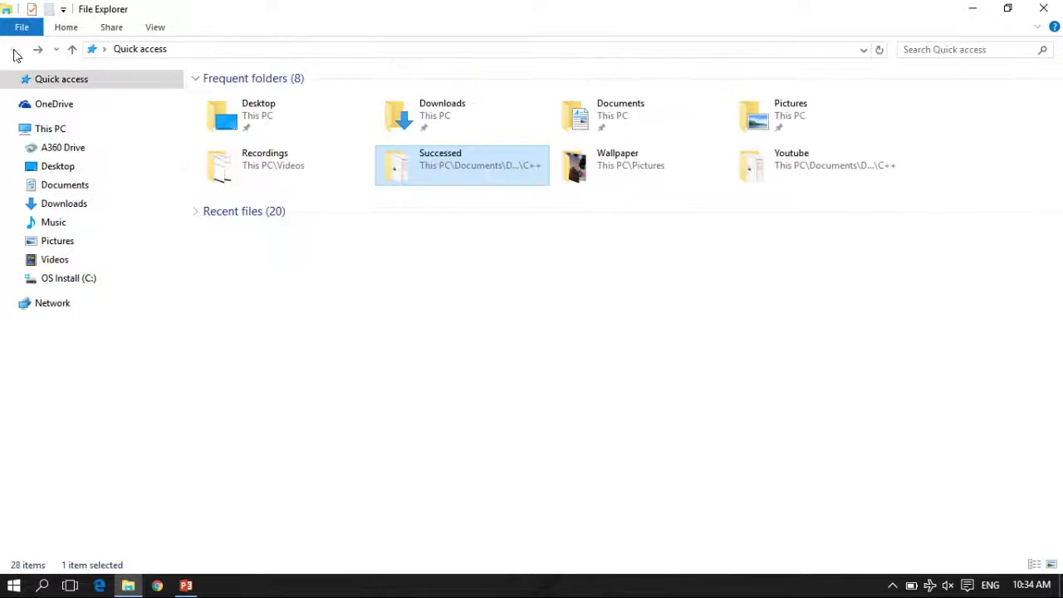
{"action": "double_click", "coordinate": [474, 160]}
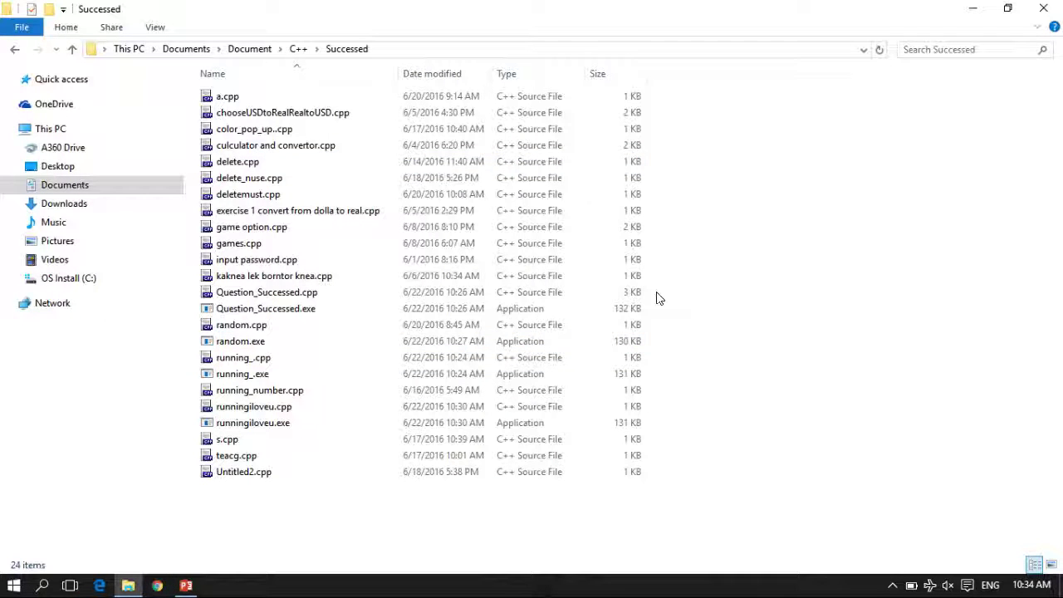
{"action": "key", "text": "alt+Left"}
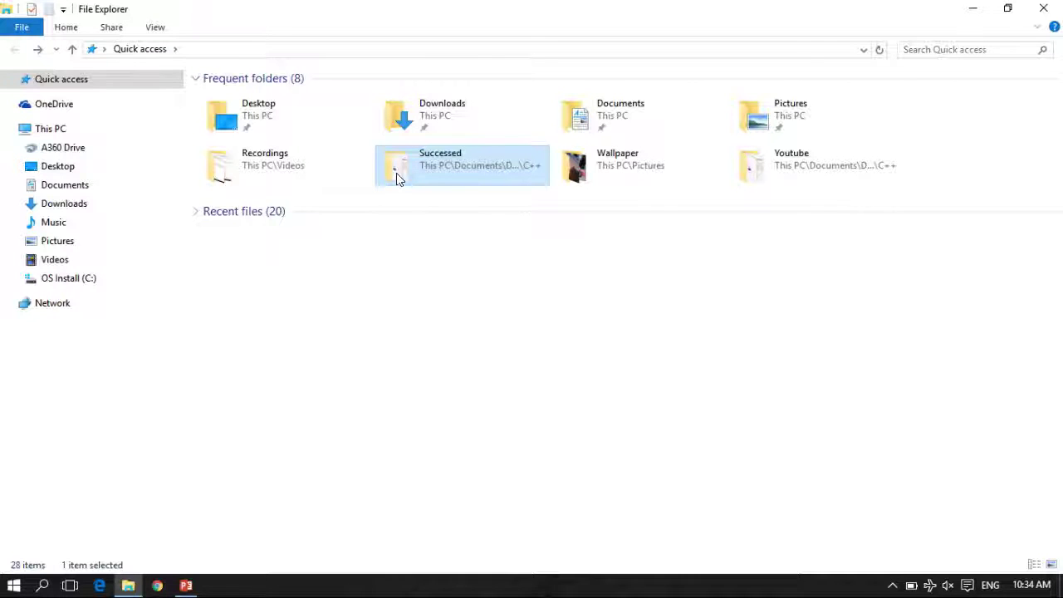
{"action": "left_click", "coordinate": [1044, 8]}
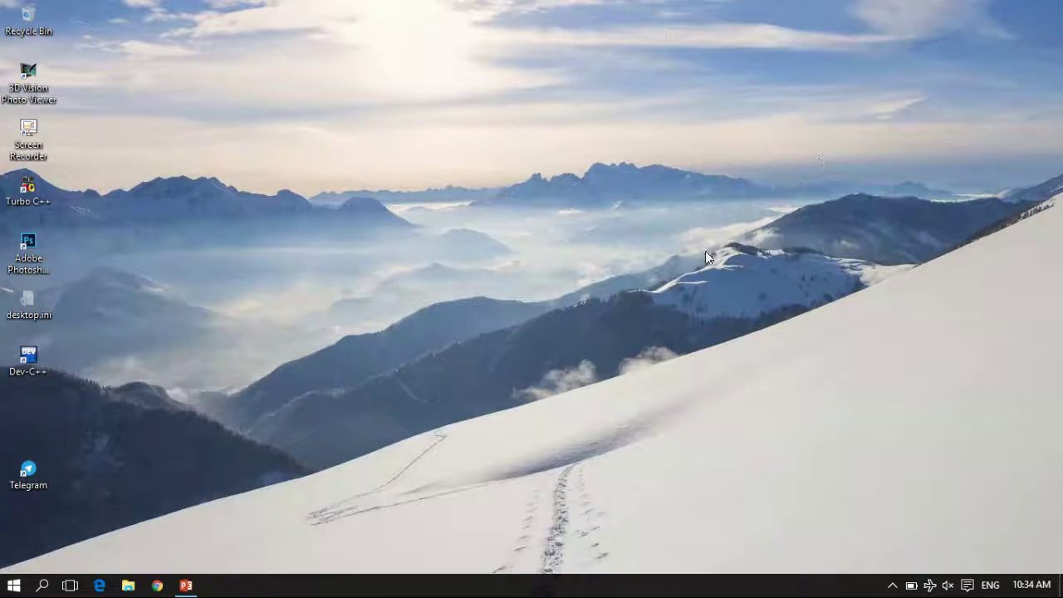
Step: Switch to the PowerPoint presentation, show slide 10 "Ctrl + Z", and add a new slide after it
{"action": "left_click", "coordinate": [187, 588]}
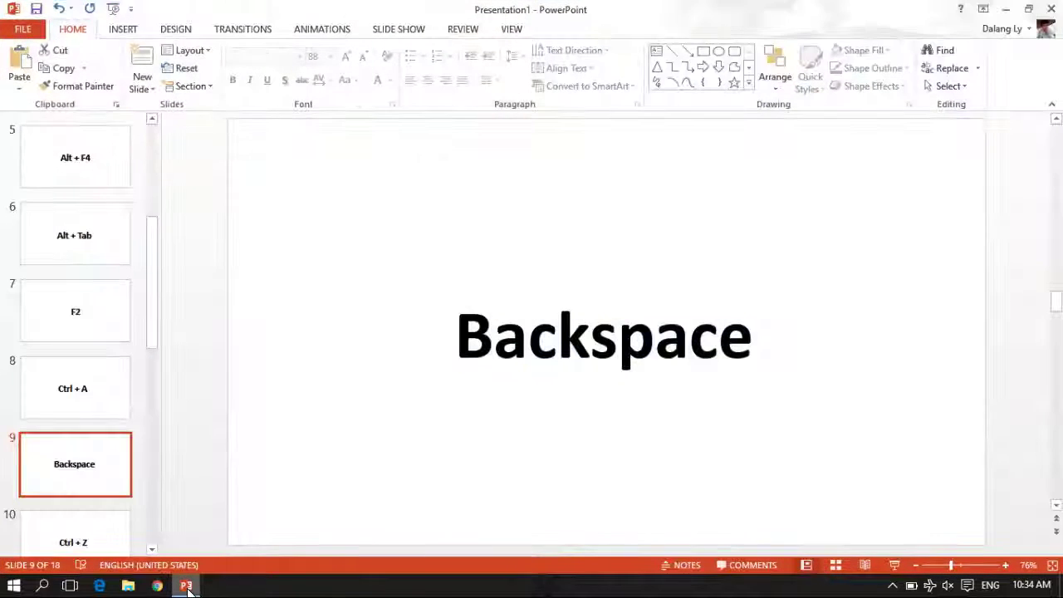
{"action": "left_click", "coordinate": [67, 542]}
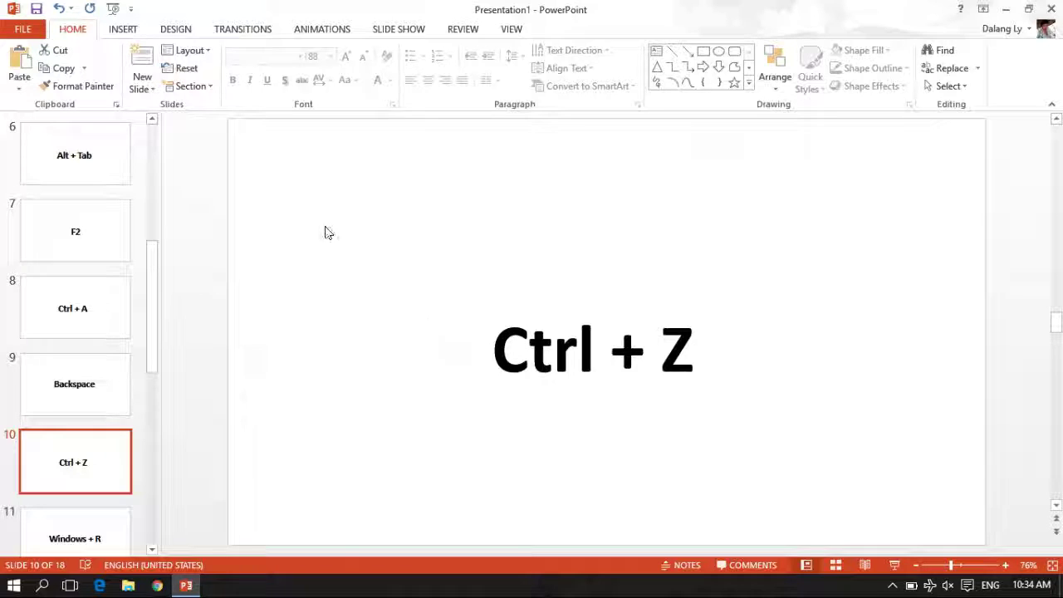
{"action": "left_click", "coordinate": [142, 59]}
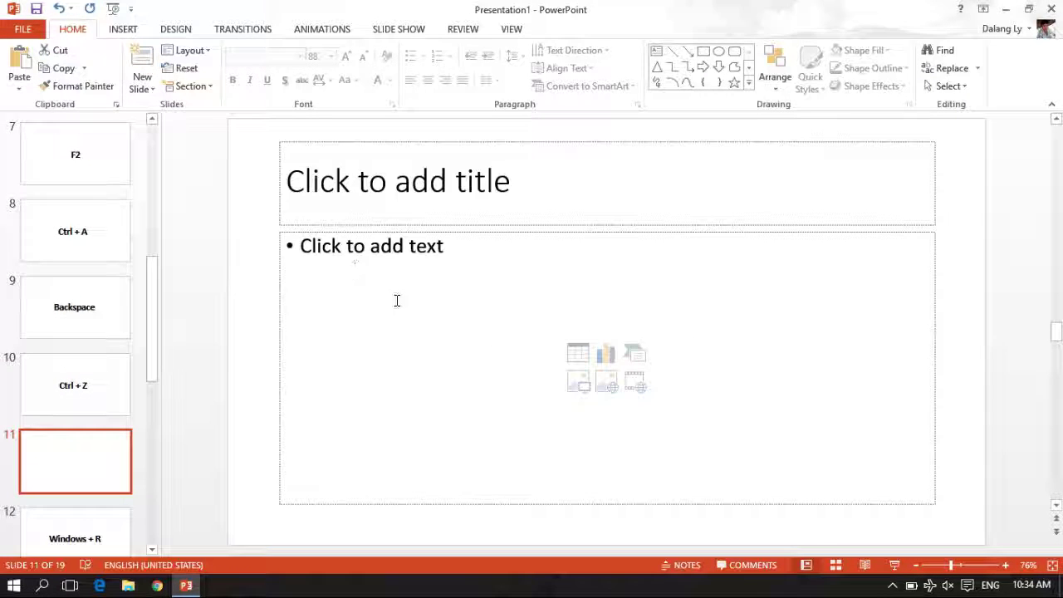
Step: Select all placeholders on the new slide 11 and delete them, leaving the slide blank
{"action": "left_click", "coordinate": [247, 310]}
{"action": "key", "text": "ctrl+a"}
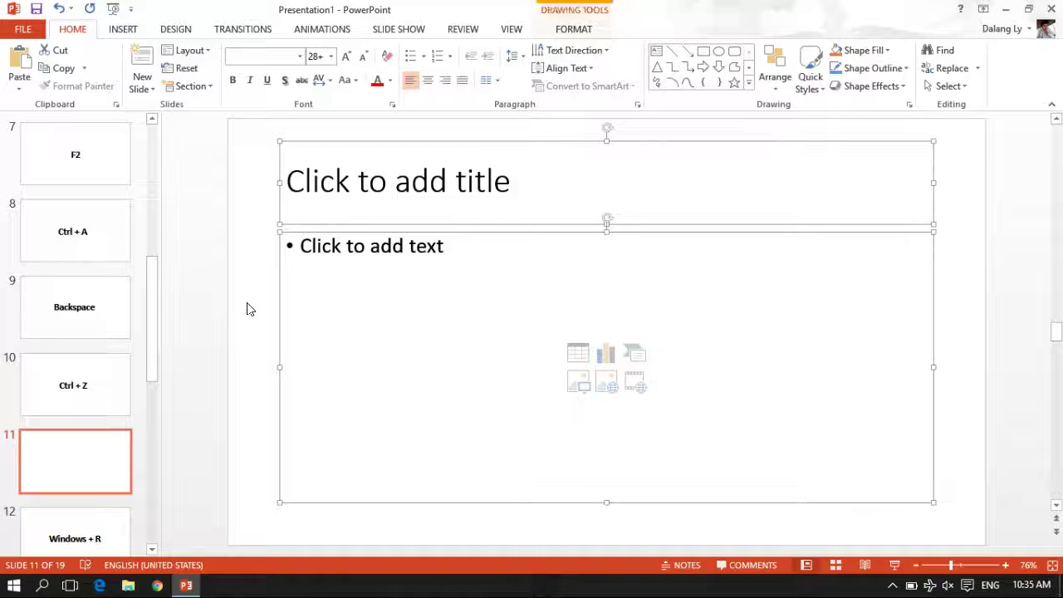
{"action": "key", "text": "BackSpace"}
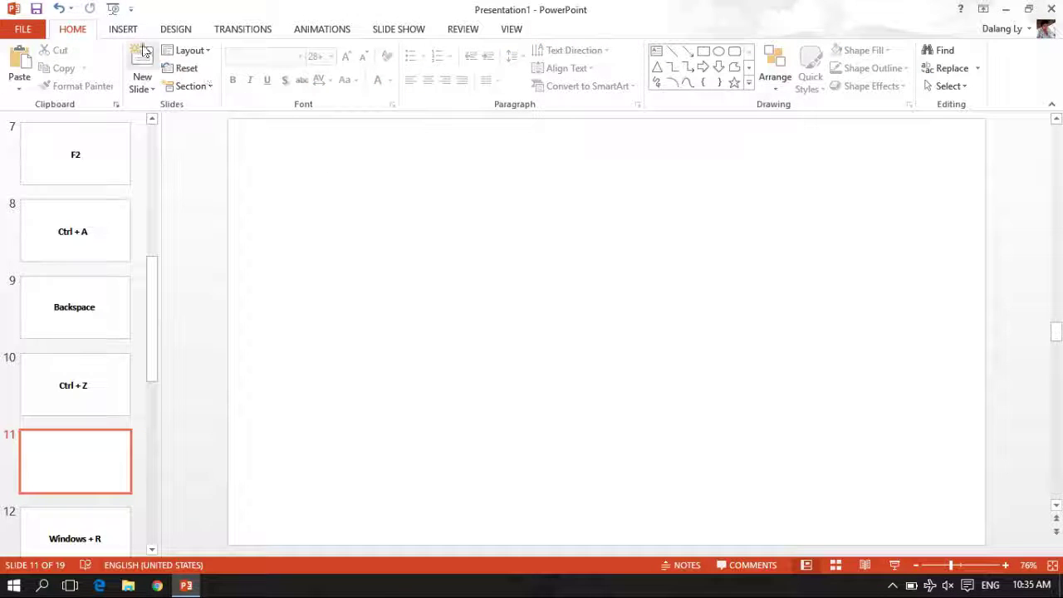
Step: Insert a text box near the centre of the blank slide 11
{"action": "left_click", "coordinate": [122, 29]}
{"action": "left_click", "coordinate": [562, 75]}
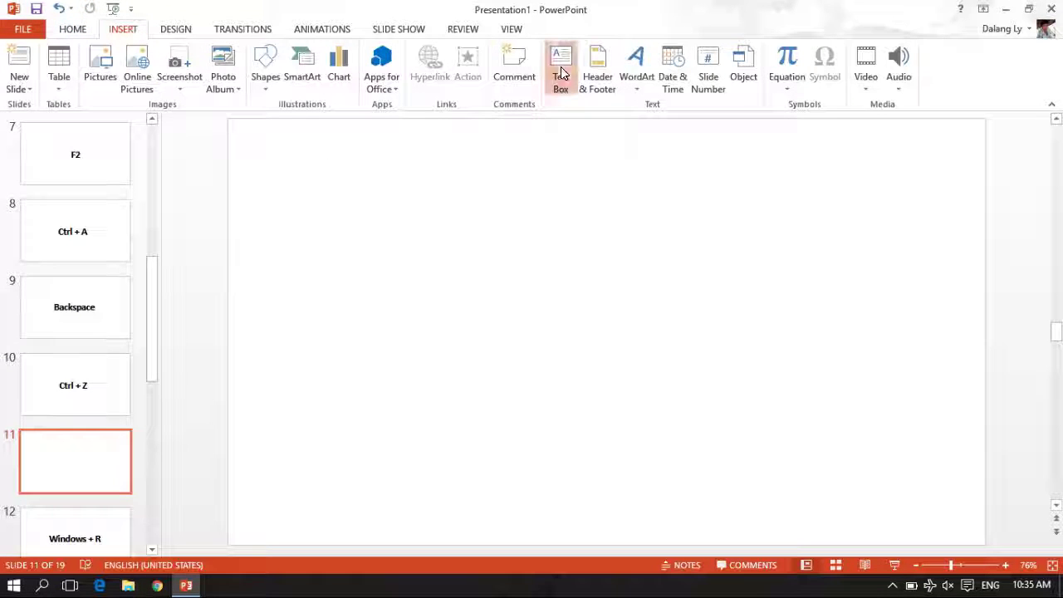
{"action": "left_click", "coordinate": [501, 275]}
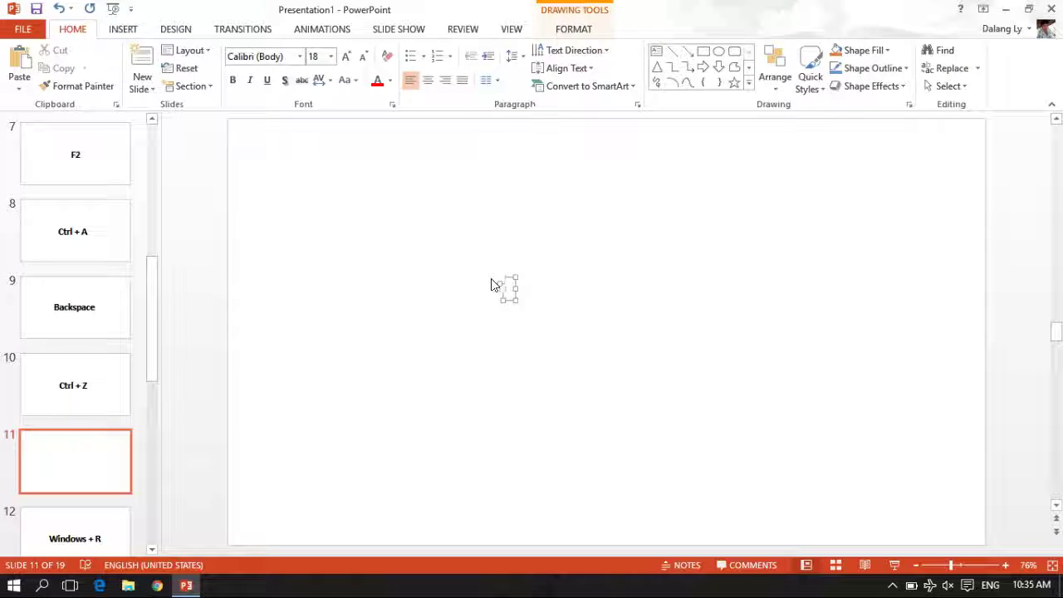